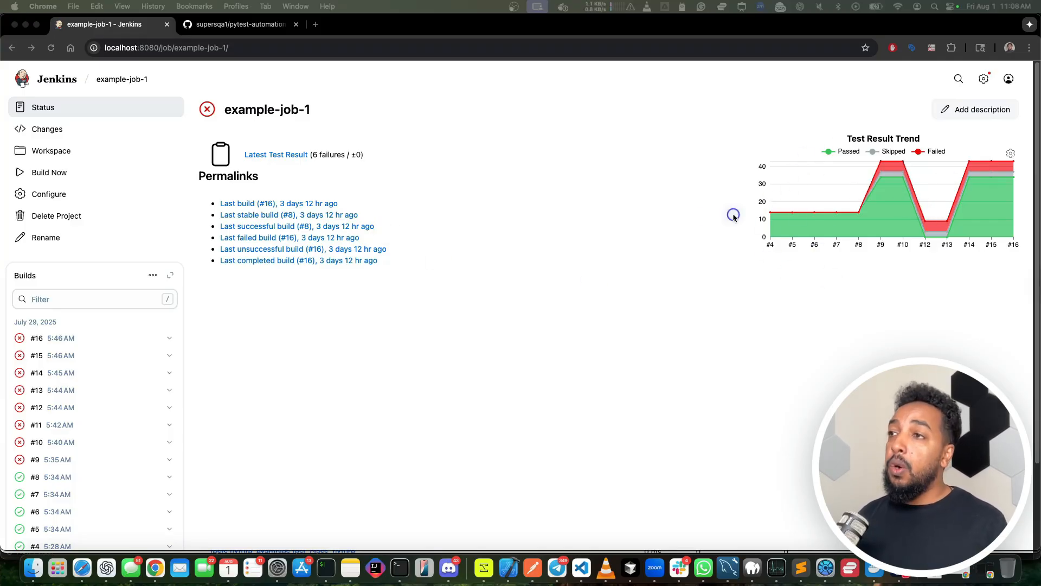
pyautogui.press('super+grave')
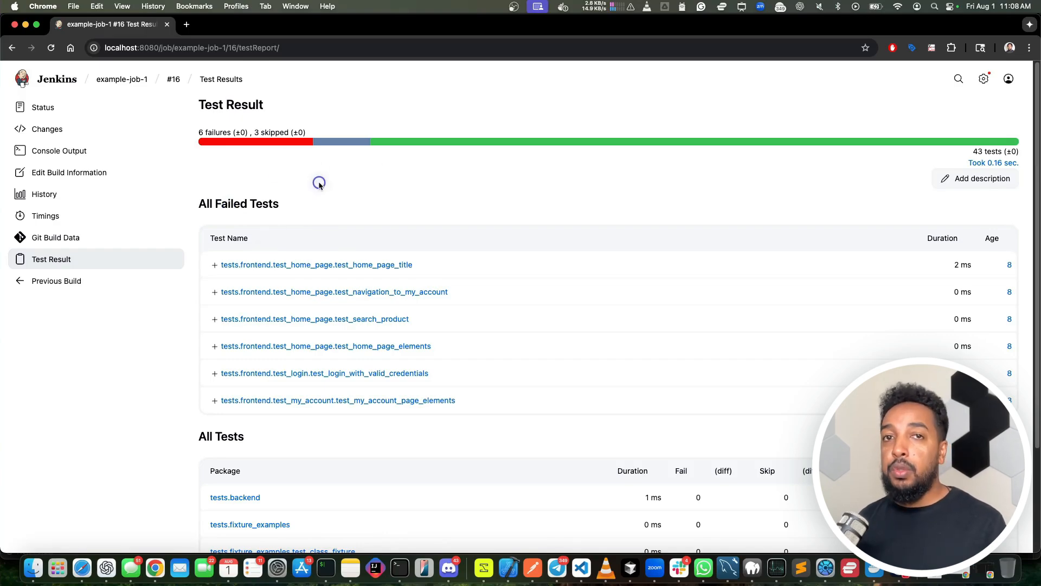
pyautogui.press('super+grave')
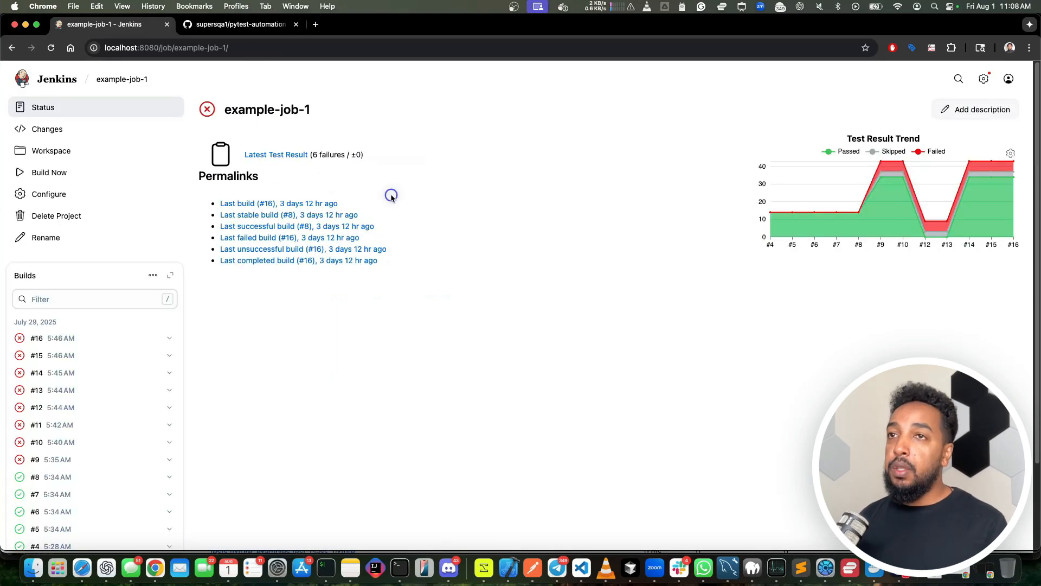
# Step: Open the configuration of example-job-2 from the Jenkins dashboard
pyautogui.click(46, 86)
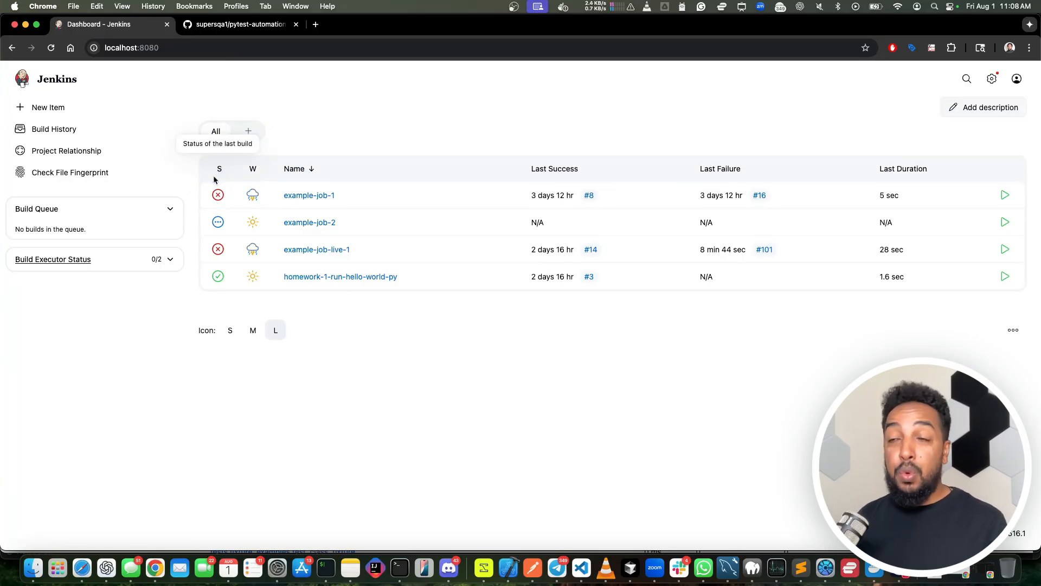
pyautogui.click(331, 314)
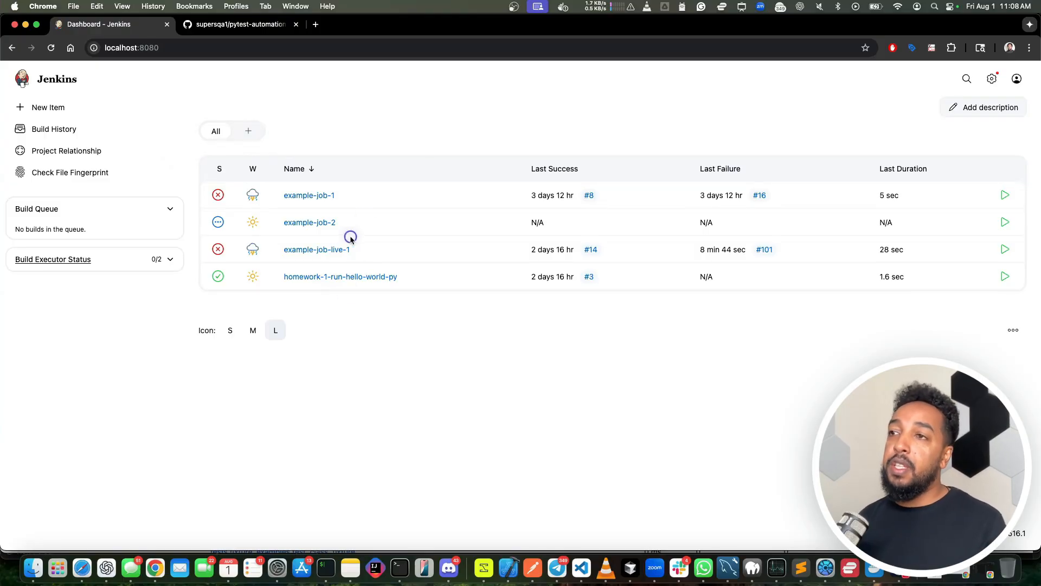
pyautogui.click(312, 222)
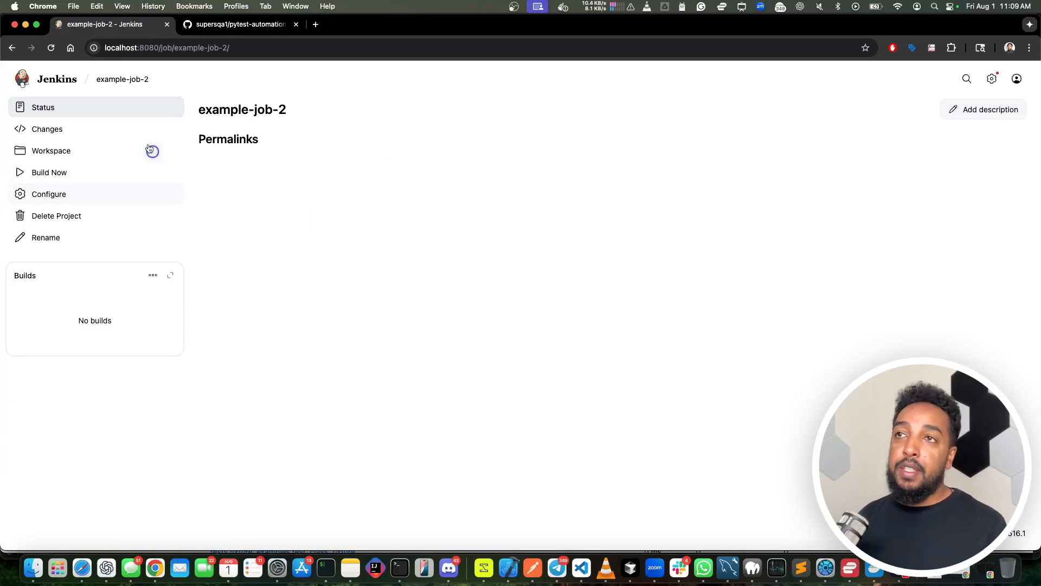
pyautogui.click(53, 198)
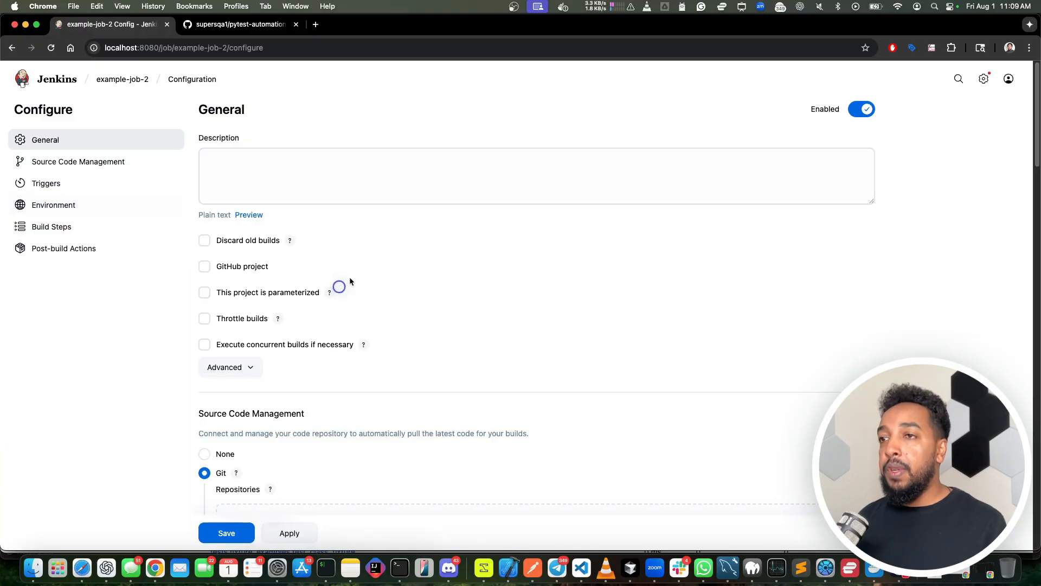
# Step: Check the job's Git repository, branch specifier and sub-directory checkout settings against the pytest-automation-demo repository on GitHub
pyautogui.click(211, 24)
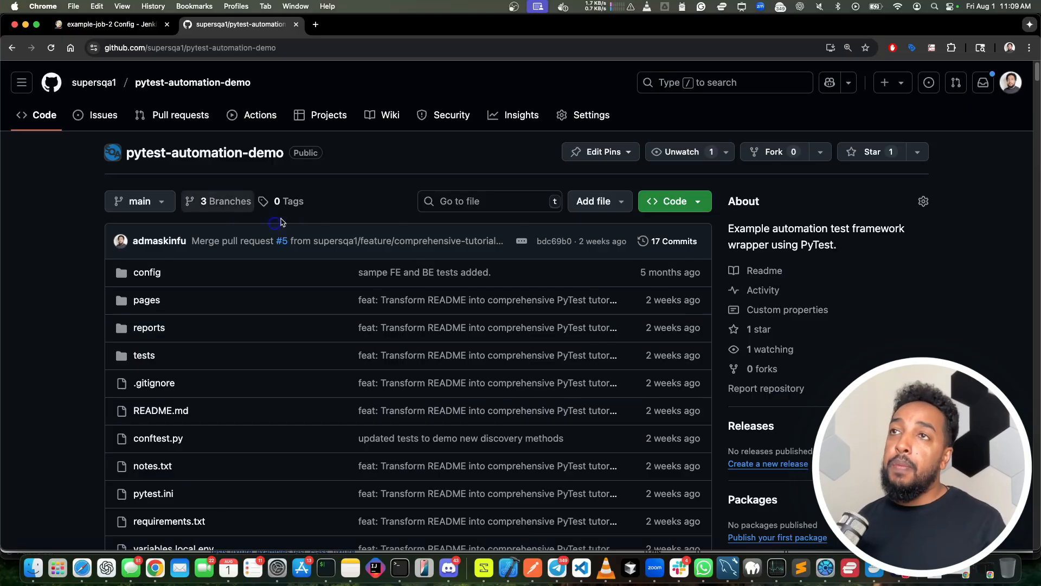
pyautogui.click(112, 24)
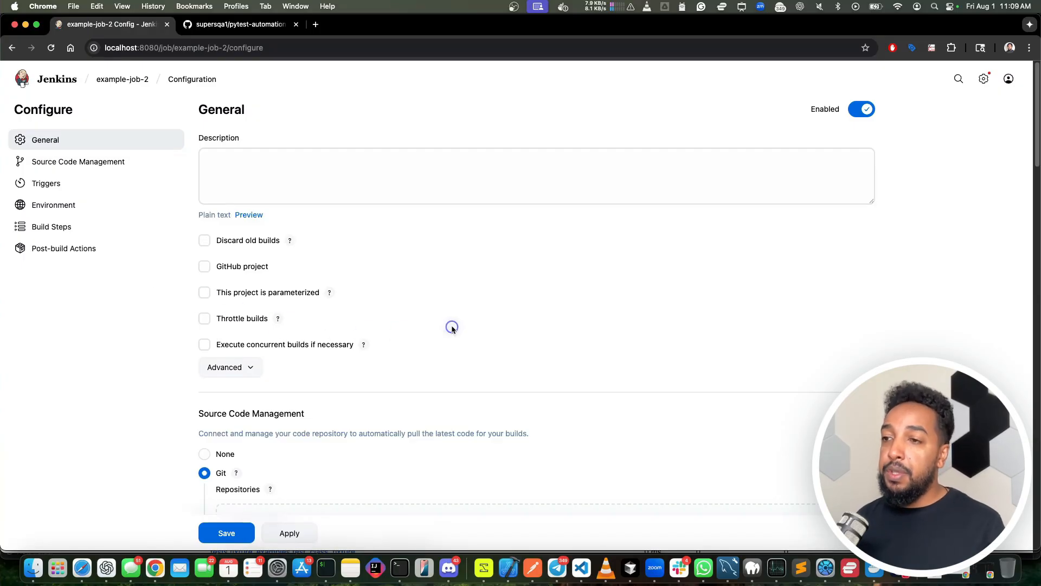
pyautogui.scroll(-7, 357, 217)
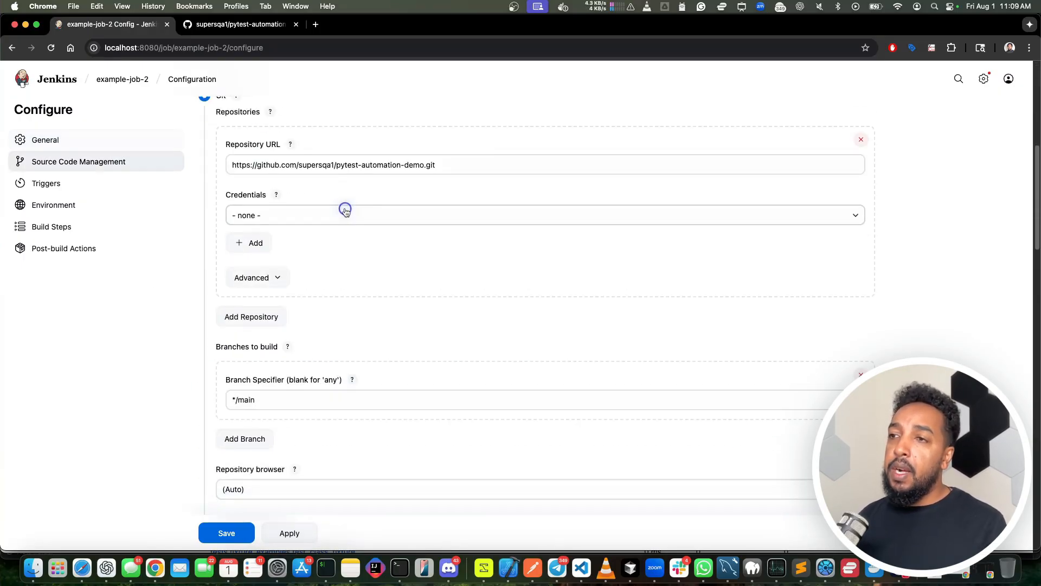
pyautogui.scroll(3, 347, 209)
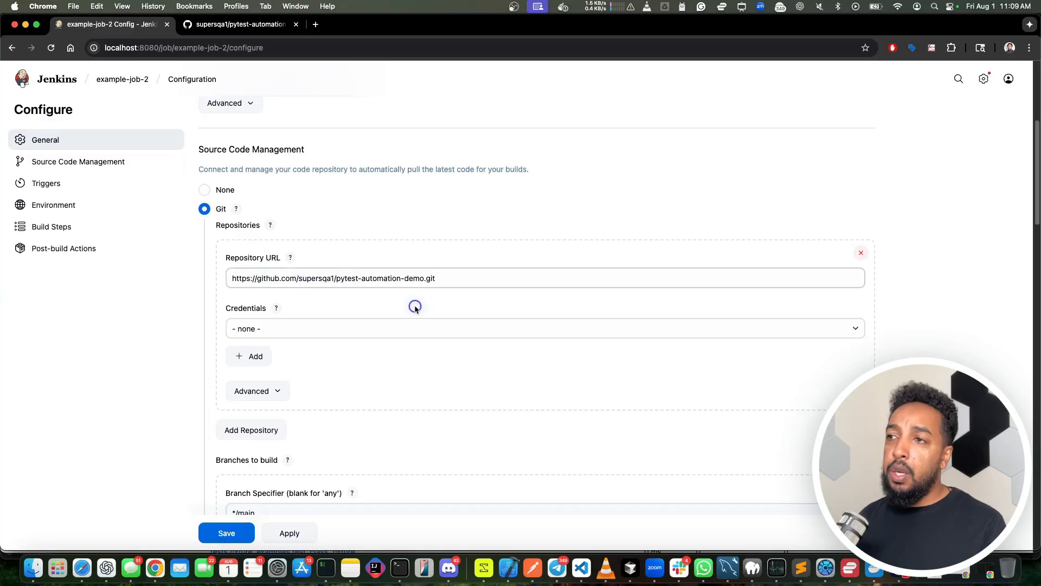
pyautogui.scroll(-6, 415, 308)
pyautogui.click(227, 266)
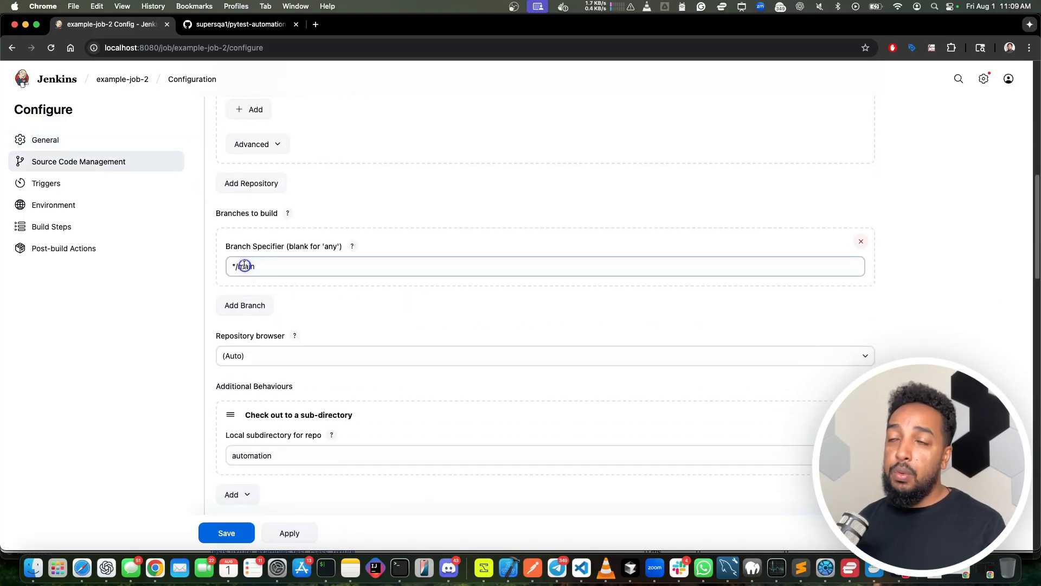
pyautogui.scroll(-6, 390, 327)
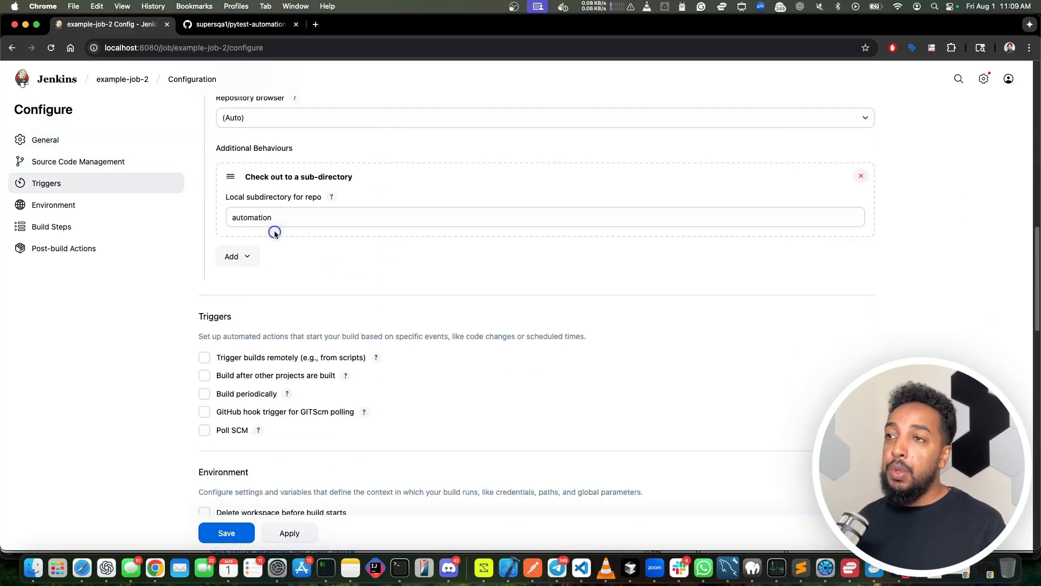
# Step: Review the job's build triggers and the secret text bindings in its environment settings
pyautogui.scroll(-5, 365, 332)
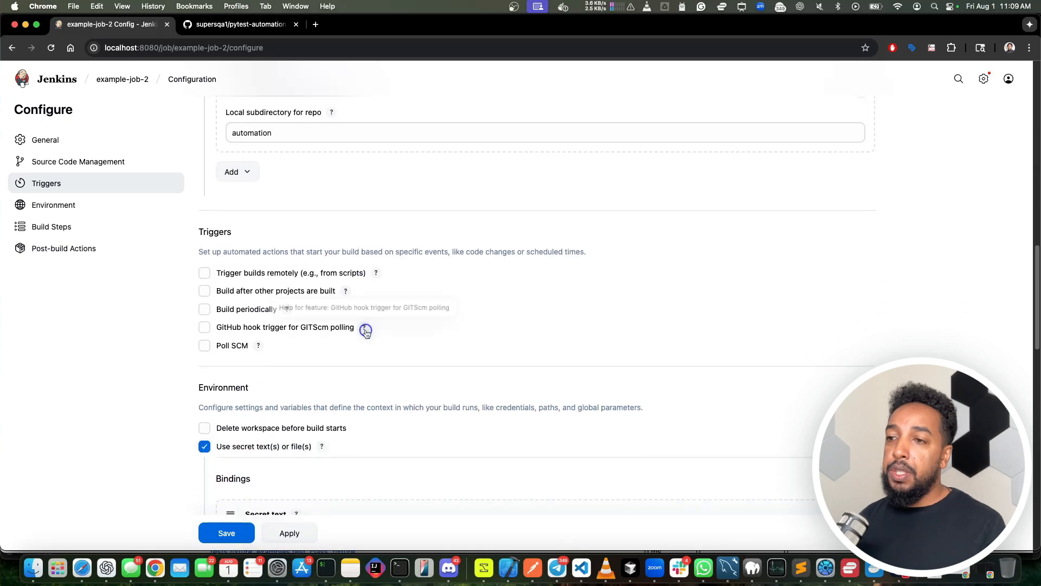
pyautogui.scroll(-7, 364, 328)
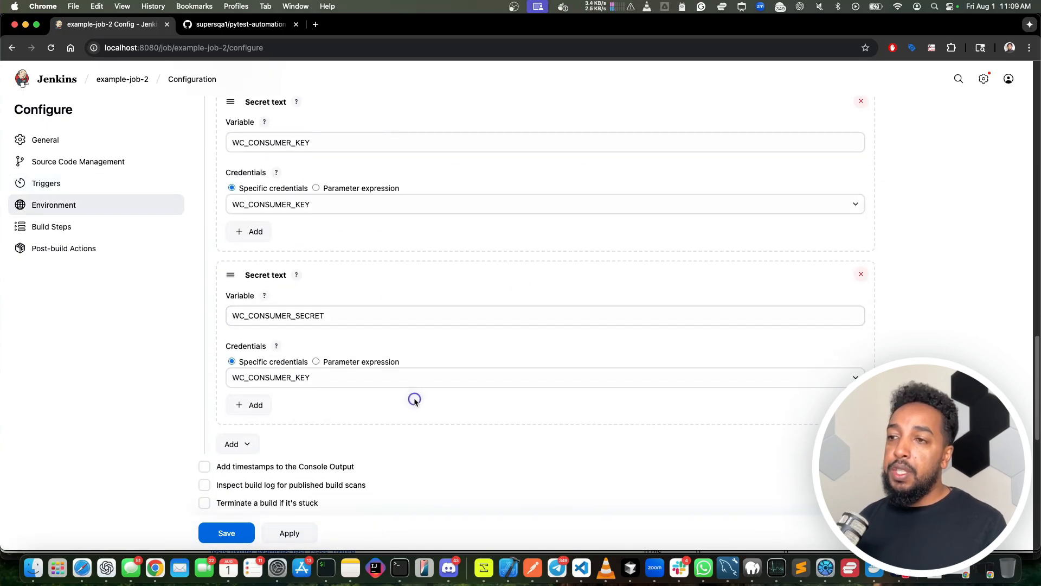
pyautogui.scroll(-4, 299, 250)
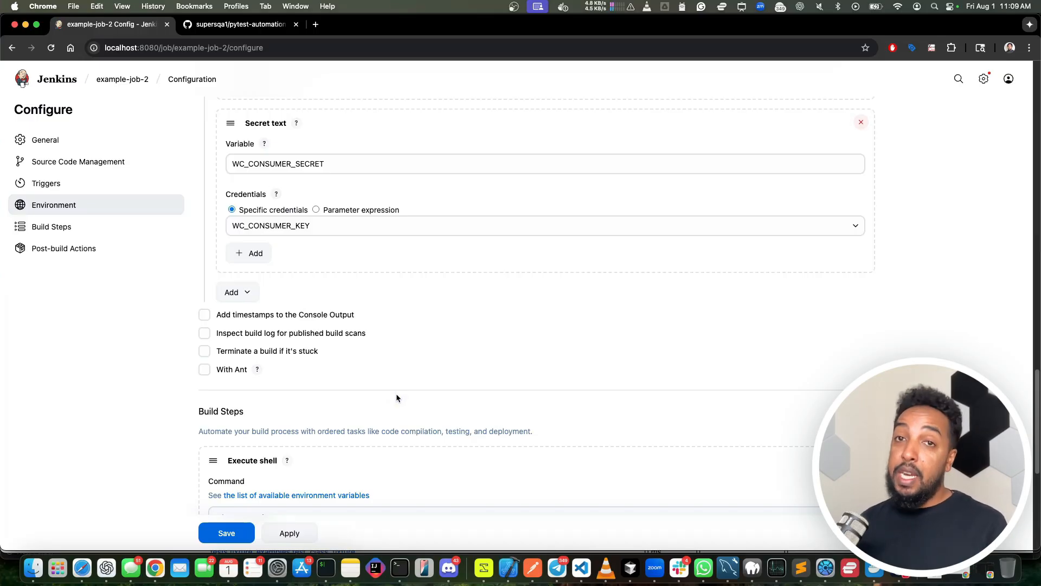
pyautogui.scroll(-4, 399, 398)
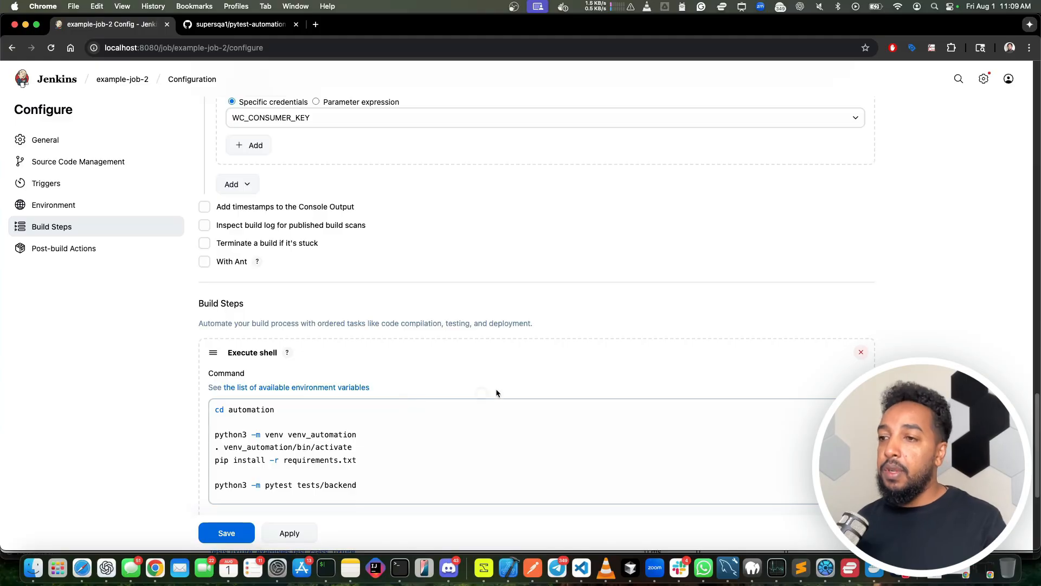
# Step: Read through the Execute shell commands that enter the automation folder, set up the virtual environment, install requirements and run the backend tests
pyautogui.scroll(-4, 495, 390)
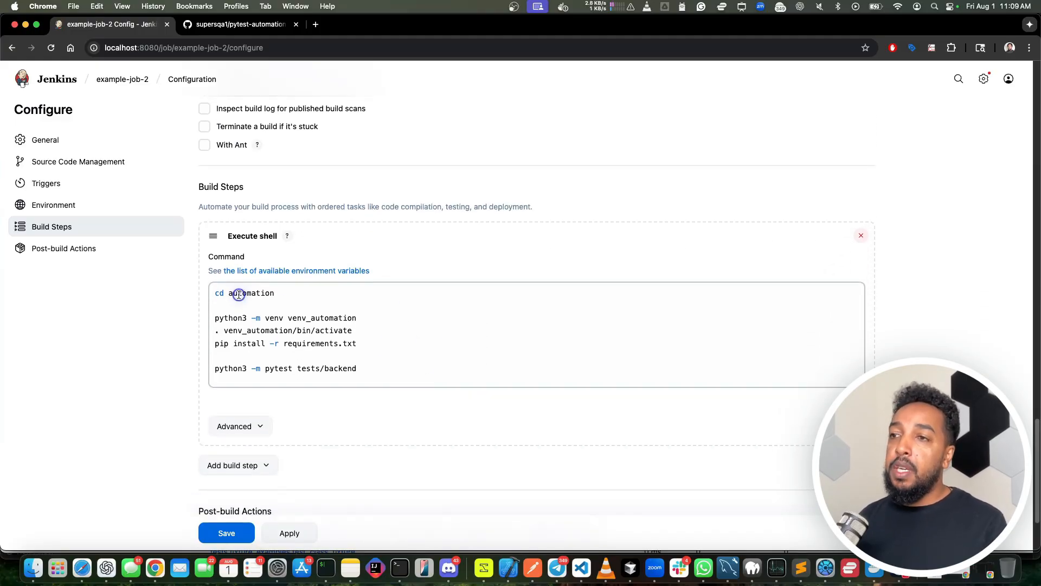
pyautogui.moveTo(239, 294); pyautogui.dragTo(287, 395)
pyautogui.click(432, 373)
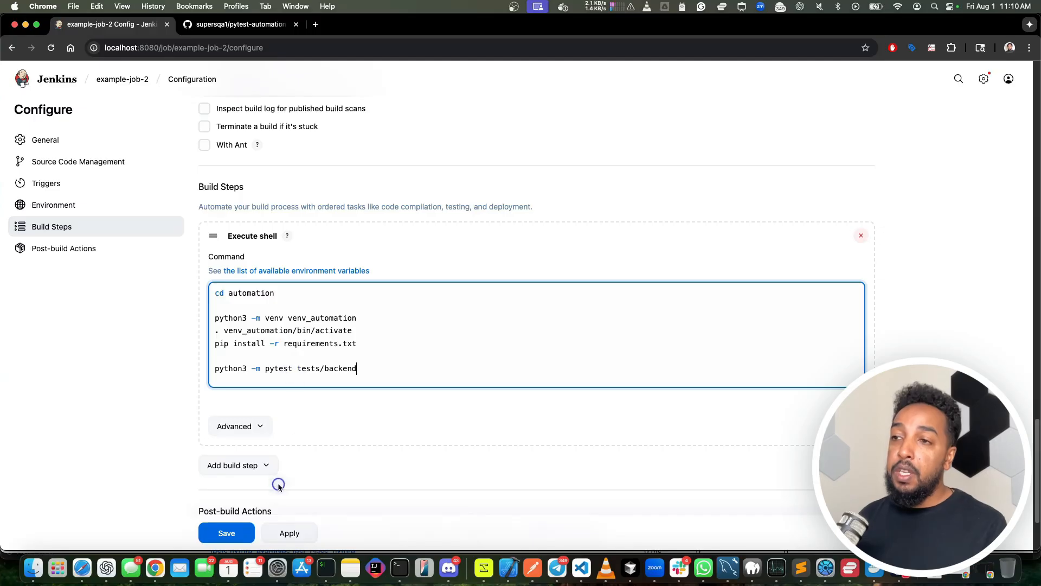
pyautogui.moveTo(247, 293); pyautogui.dragTo(274, 378)
pyautogui.click(324, 344)
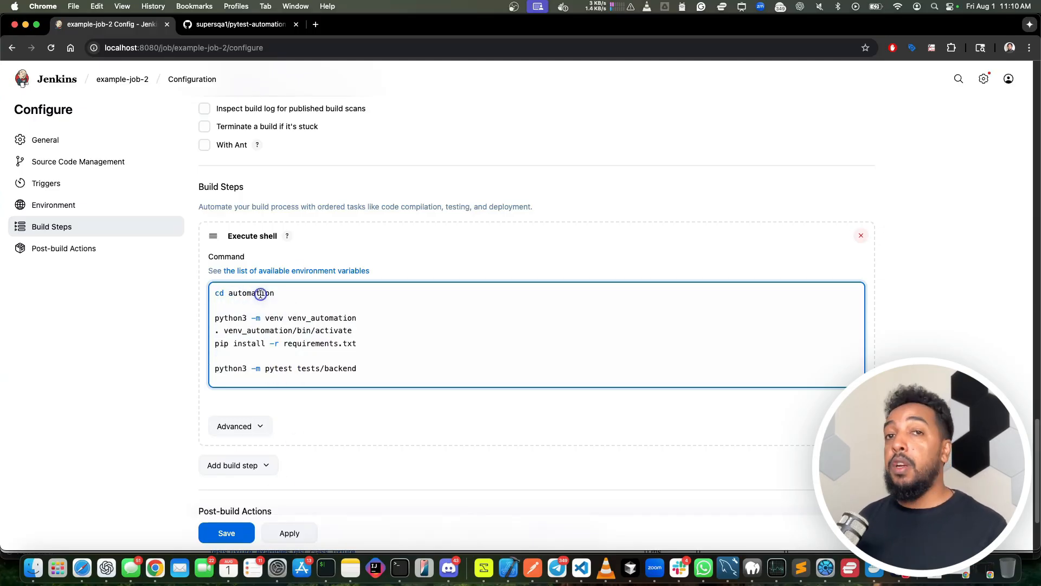
pyautogui.scroll(-1, 254, 295)
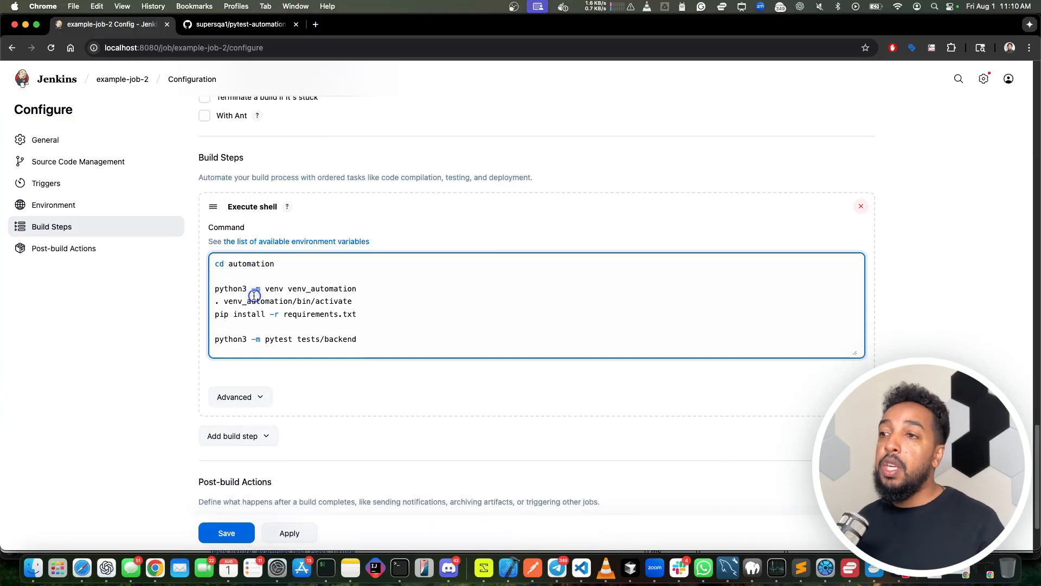
pyautogui.moveTo(244, 288); pyautogui.dragTo(372, 287)
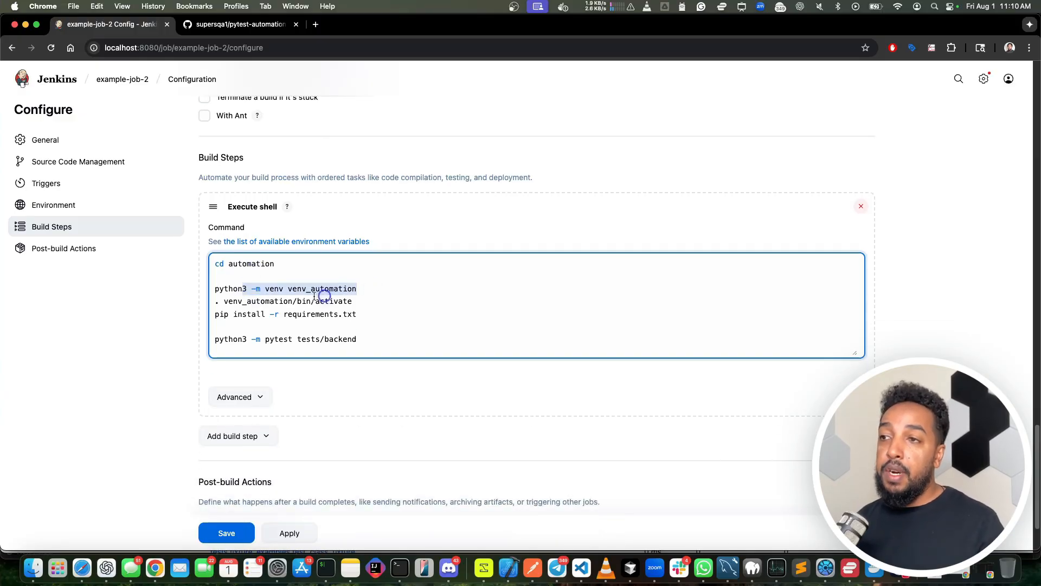
pyautogui.moveTo(219, 302); pyautogui.dragTo(346, 306)
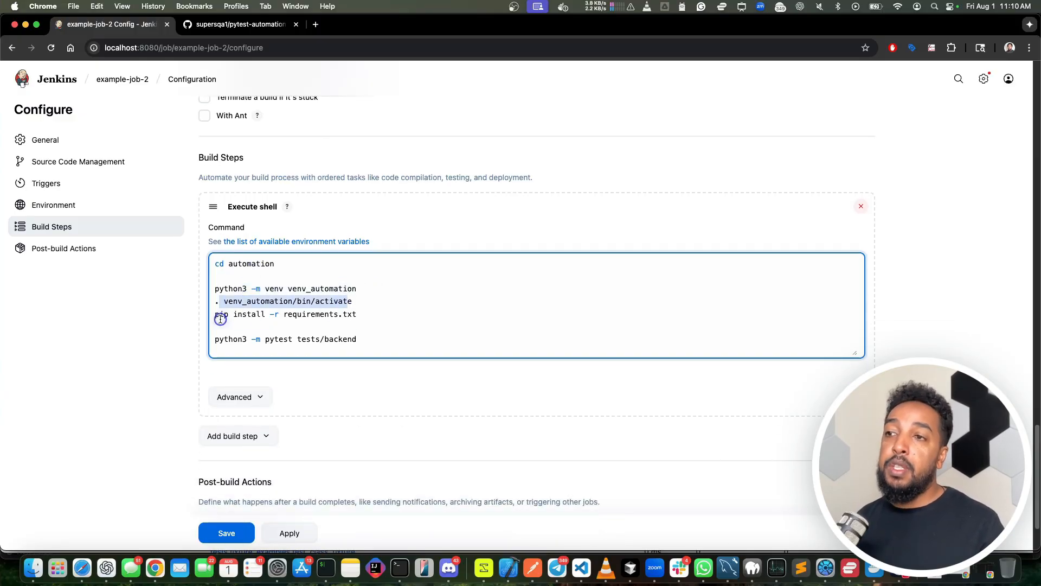
pyautogui.moveTo(219, 314); pyautogui.dragTo(314, 323)
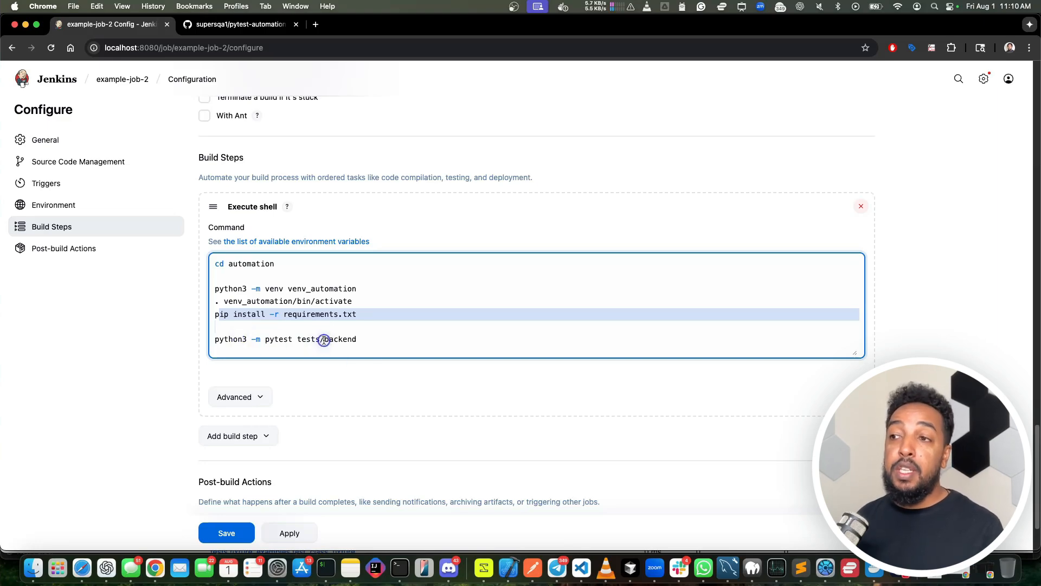
# Step: Save the configuration of example-job-2 and start a new build
pyautogui.scroll(-3, 306, 436)
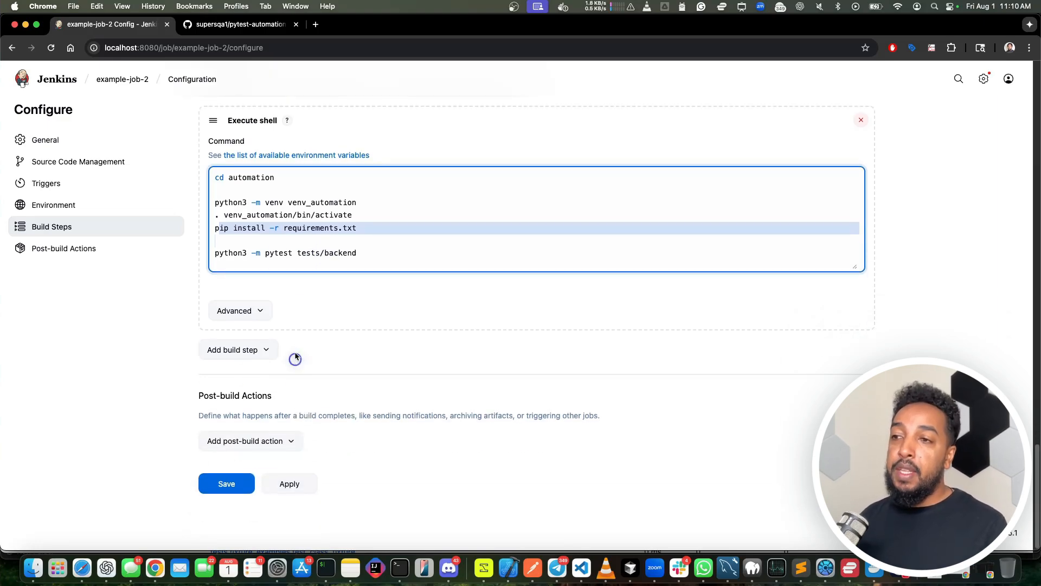
pyautogui.click(217, 487)
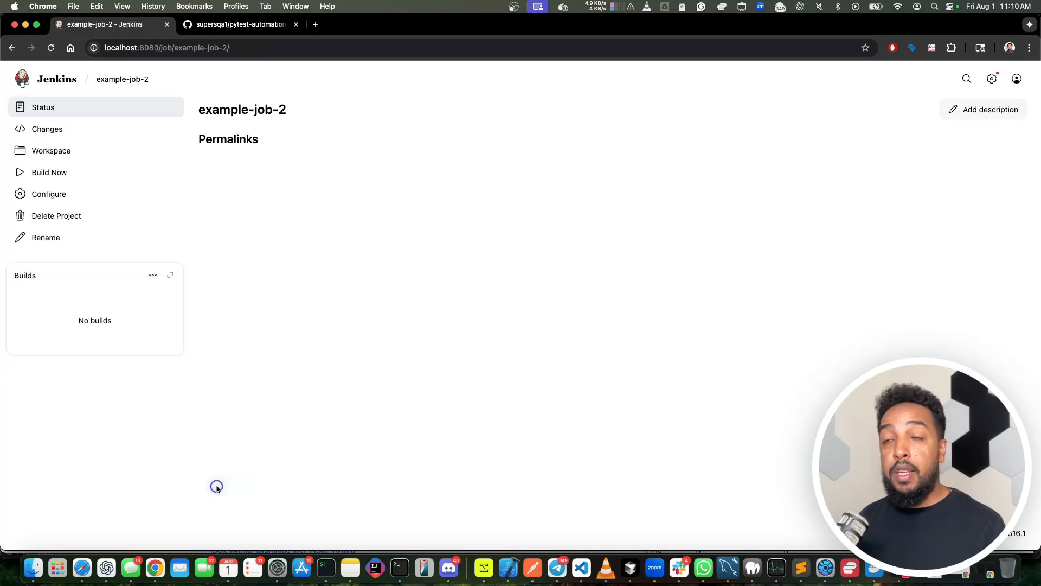
pyautogui.click(22, 173)
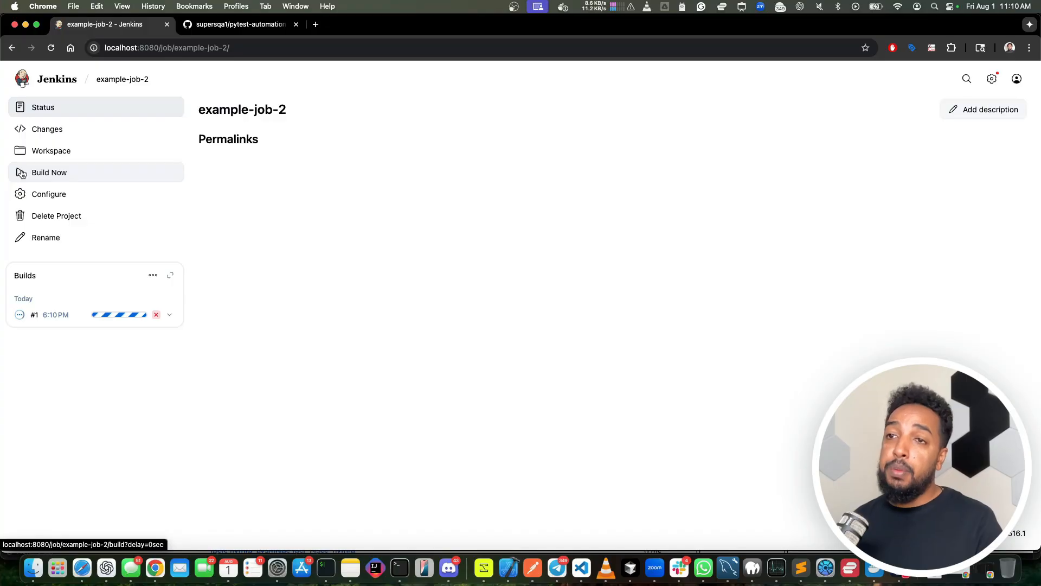
# Step: Open the console output of build #1 and look over the project structure in the repository's README on GitHub
pyautogui.click(18, 320)
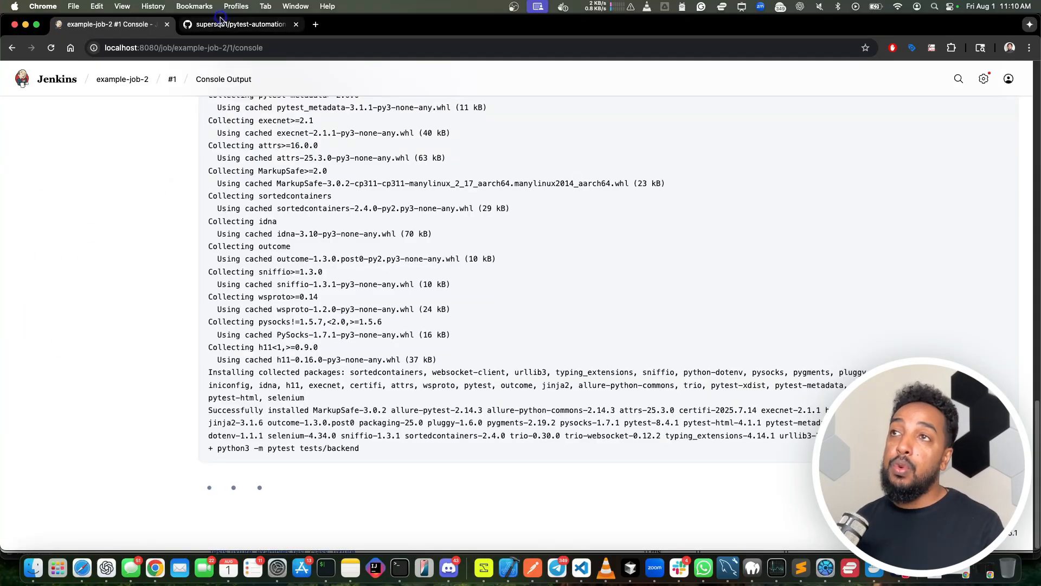
pyautogui.click(220, 22)
pyautogui.scroll(-15, 271, 271)
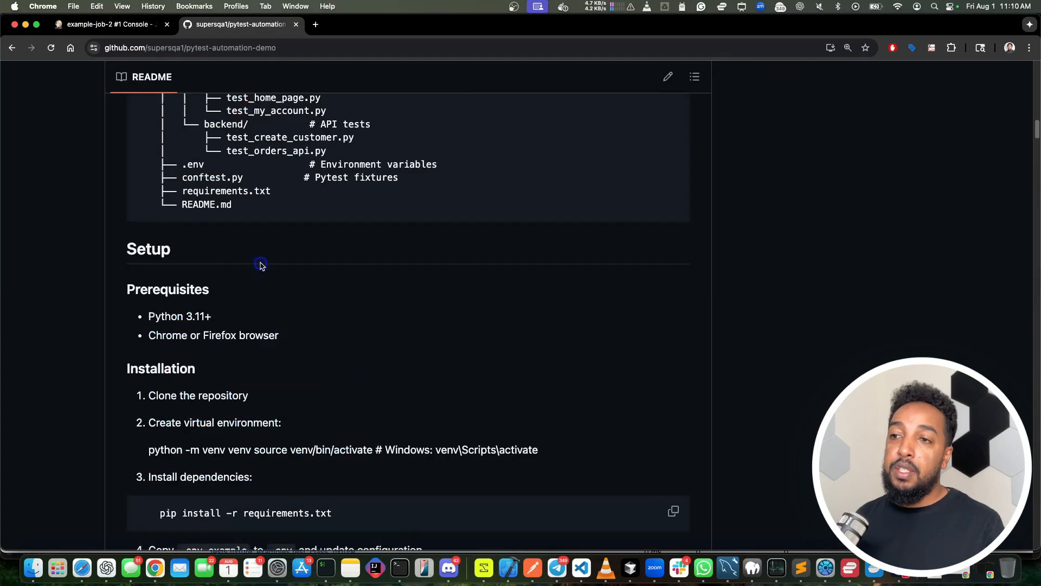
pyautogui.scroll(-5, 261, 265)
pyautogui.scroll(15, 313, 159)
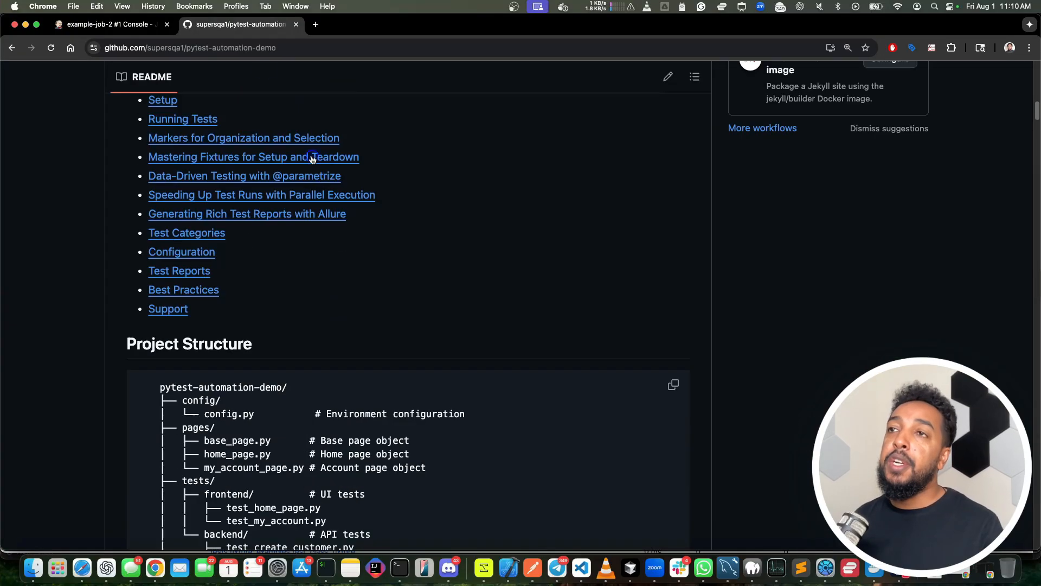
pyautogui.click(98, 29)
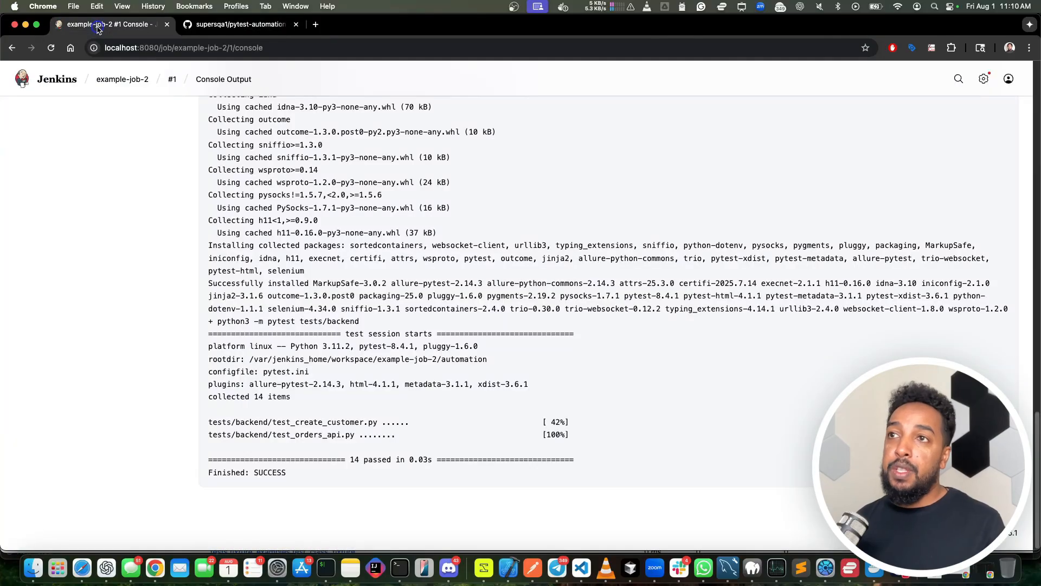
# Step: Open the repository's tests folder on GitHub and compare it with the backend pytest session in the build's console output
pyautogui.click(243, 24)
pyautogui.scroll(3, 272, 146)
pyautogui.scroll(15, 272, 146)
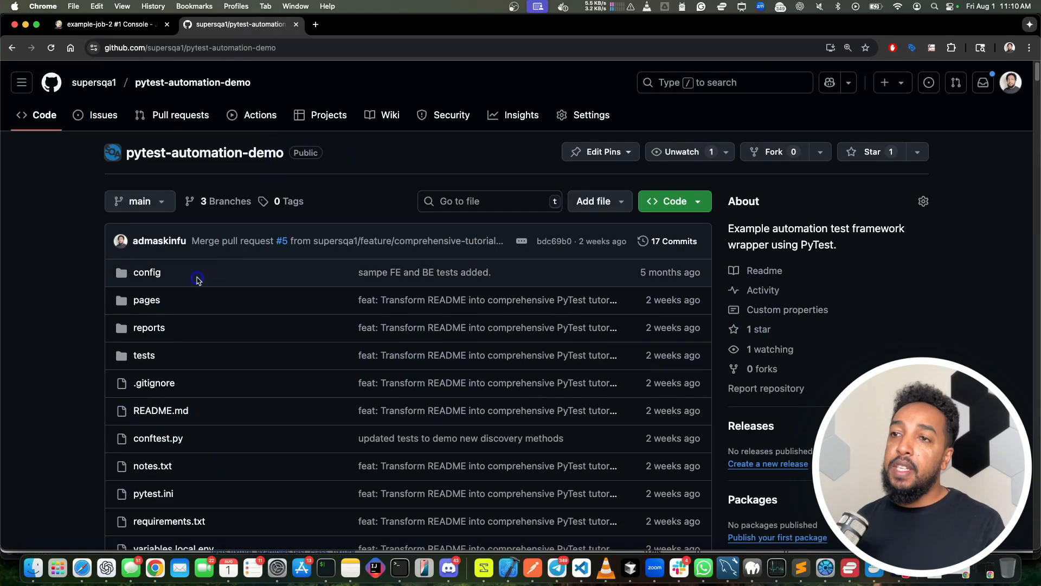
pyautogui.click(144, 356)
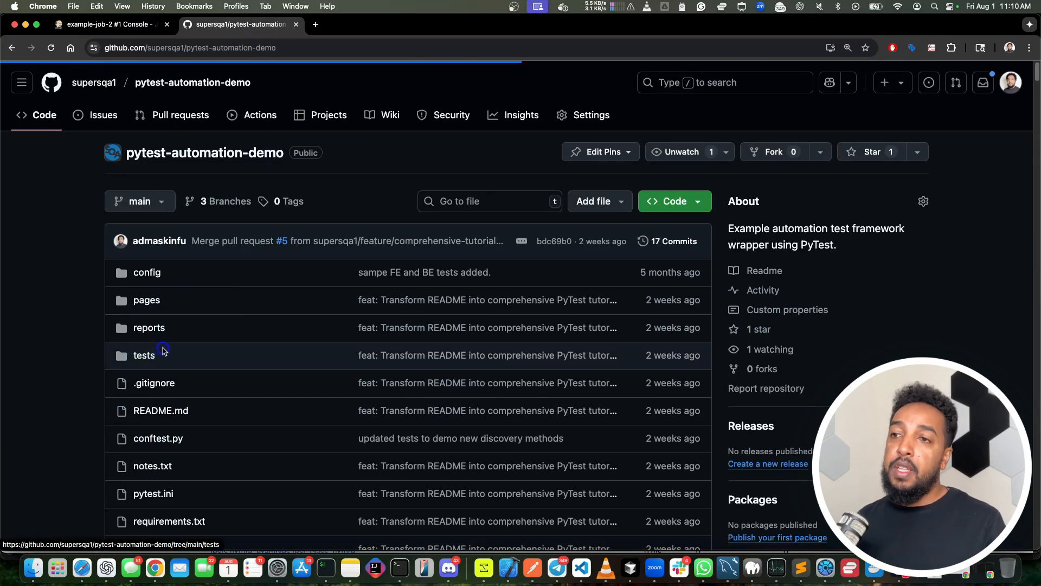
pyautogui.click(260, 319)
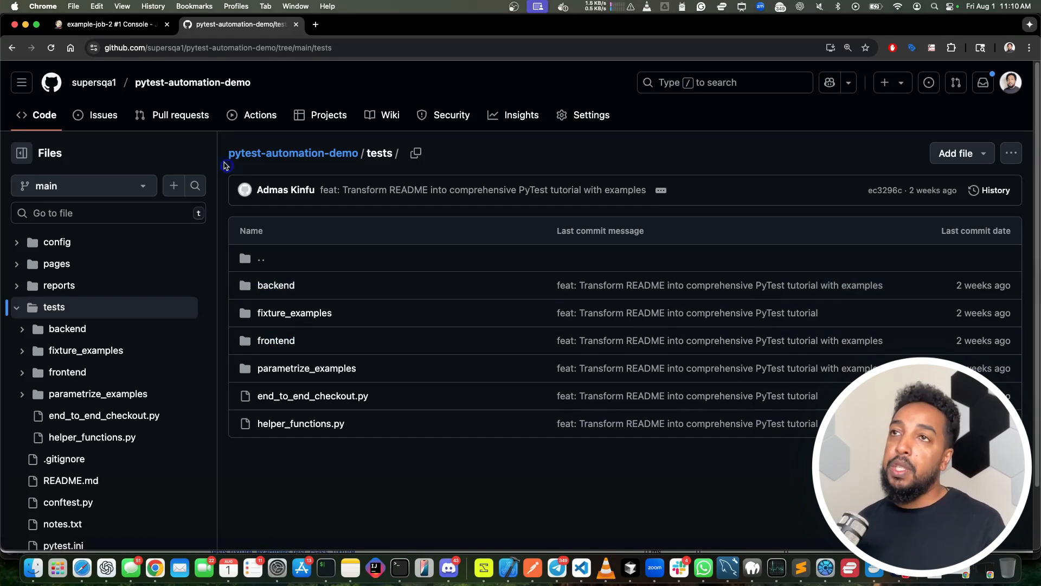
pyautogui.click(92, 24)
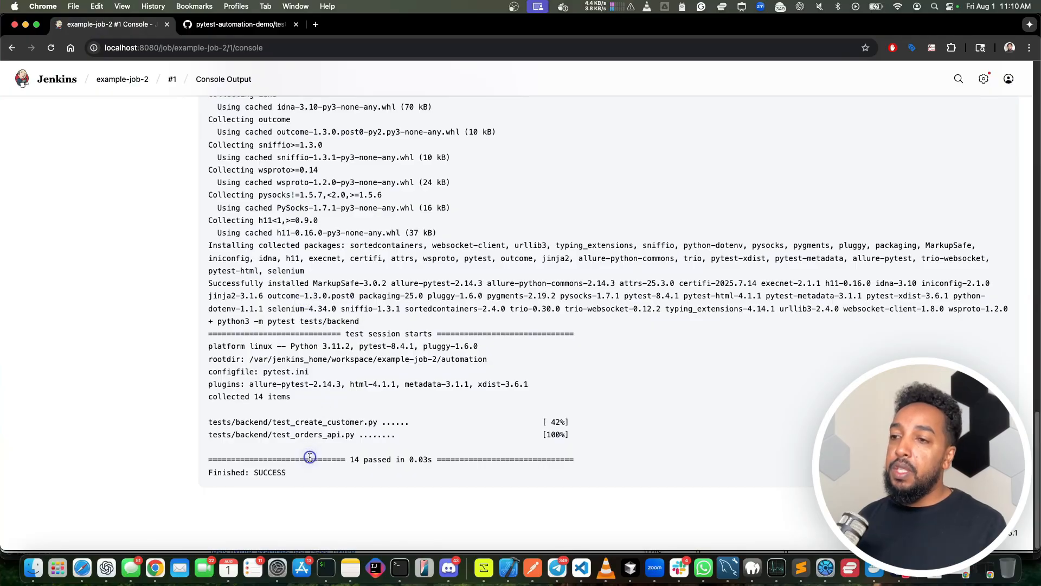
pyautogui.moveTo(308, 478); pyautogui.dragTo(217, 307)
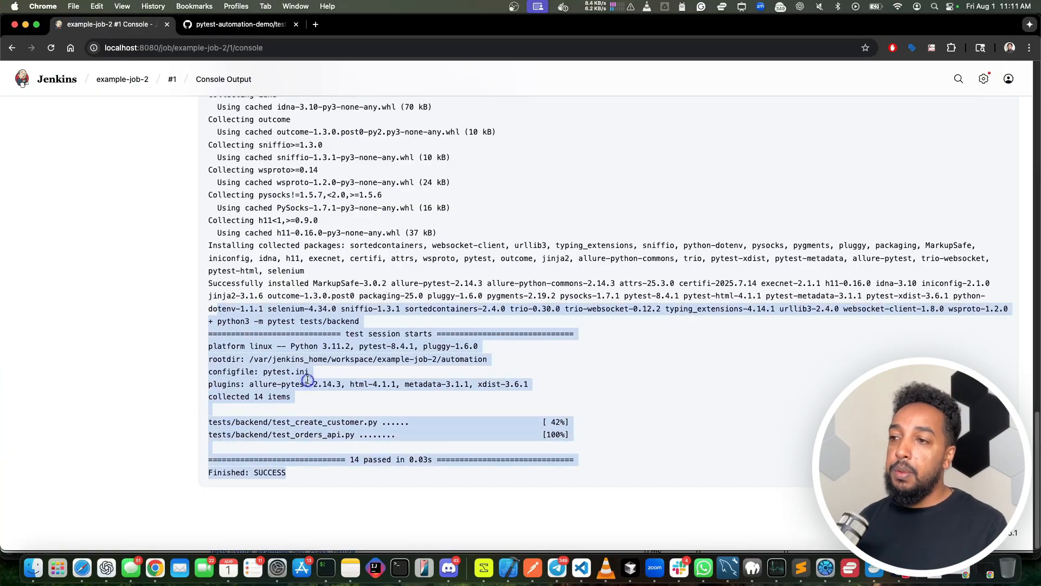
# Step: Check the status page of build #1 and return to the example-job-2 page
pyautogui.click(122, 80)
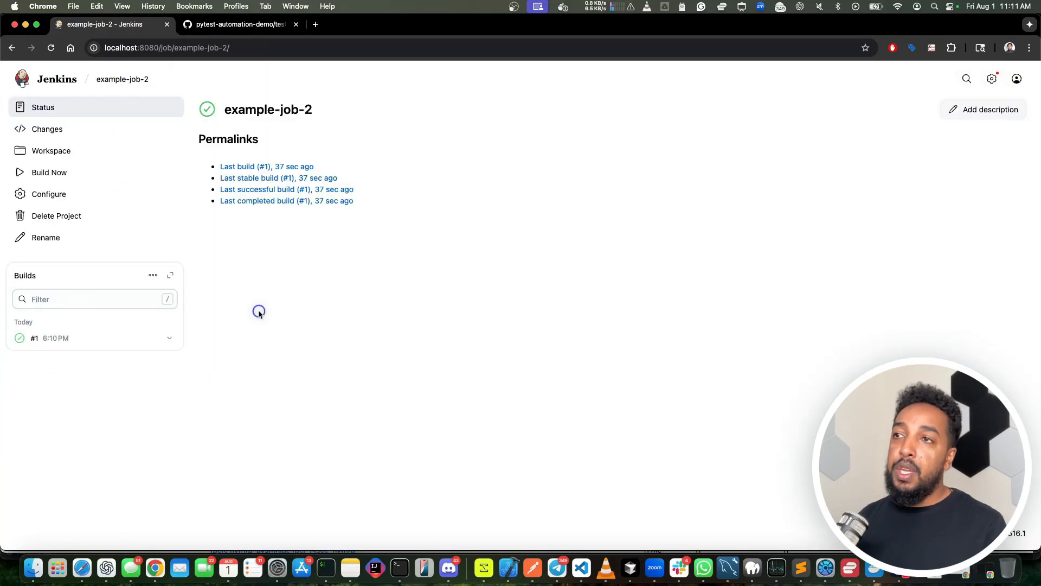
pyautogui.click(46, 338)
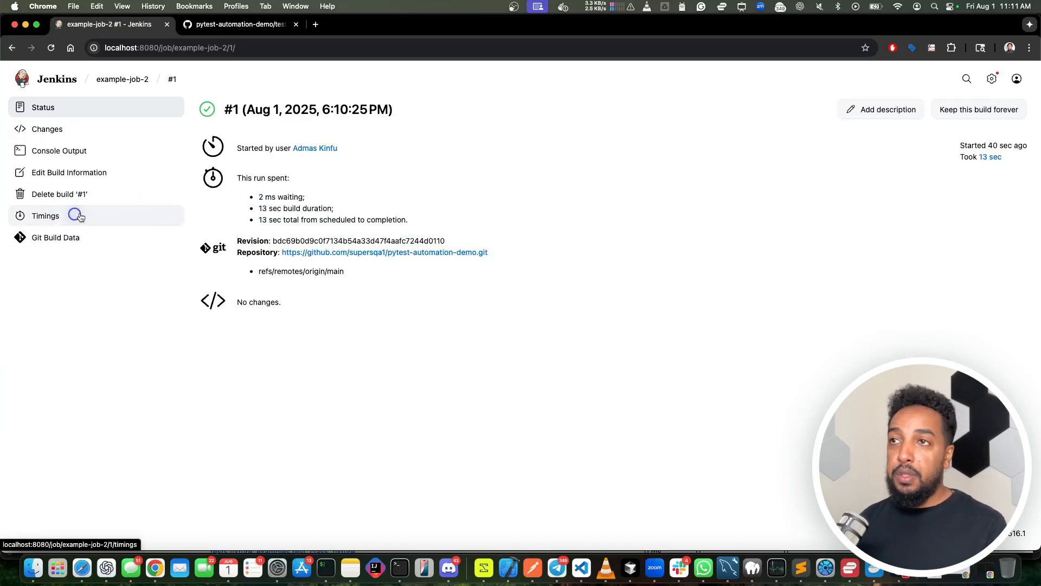
pyautogui.click(110, 82)
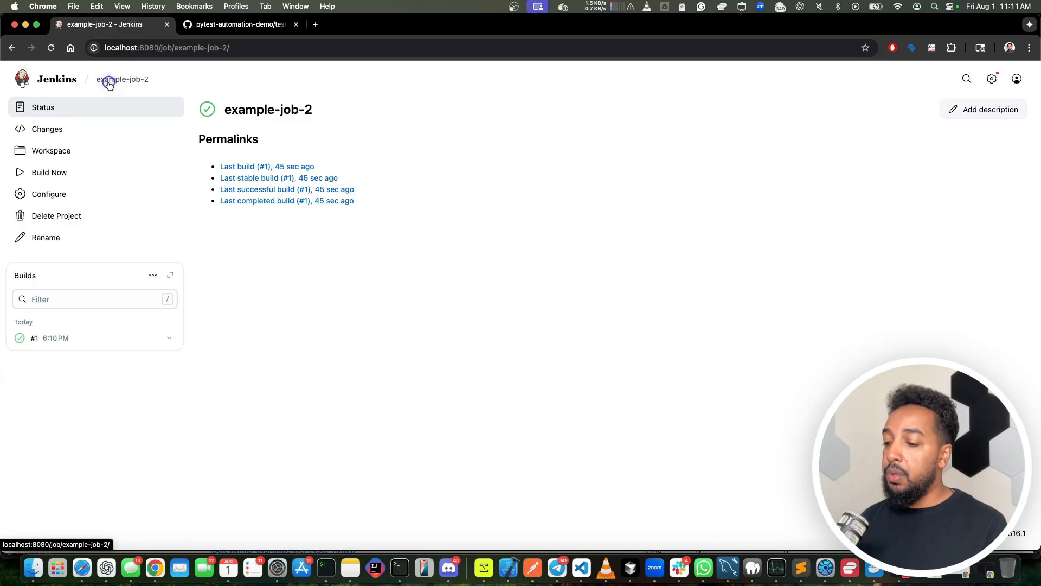
# Step: Open the configuration of example-job-2 and review its source code management, trigger and environment settings
pyautogui.click(53, 195)
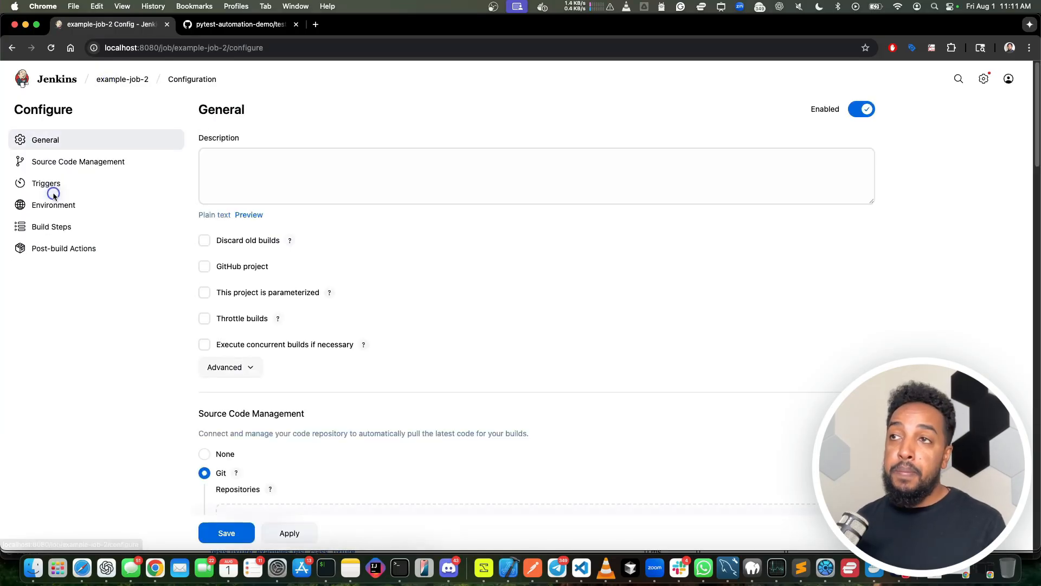
pyautogui.scroll(-10, 323, 341)
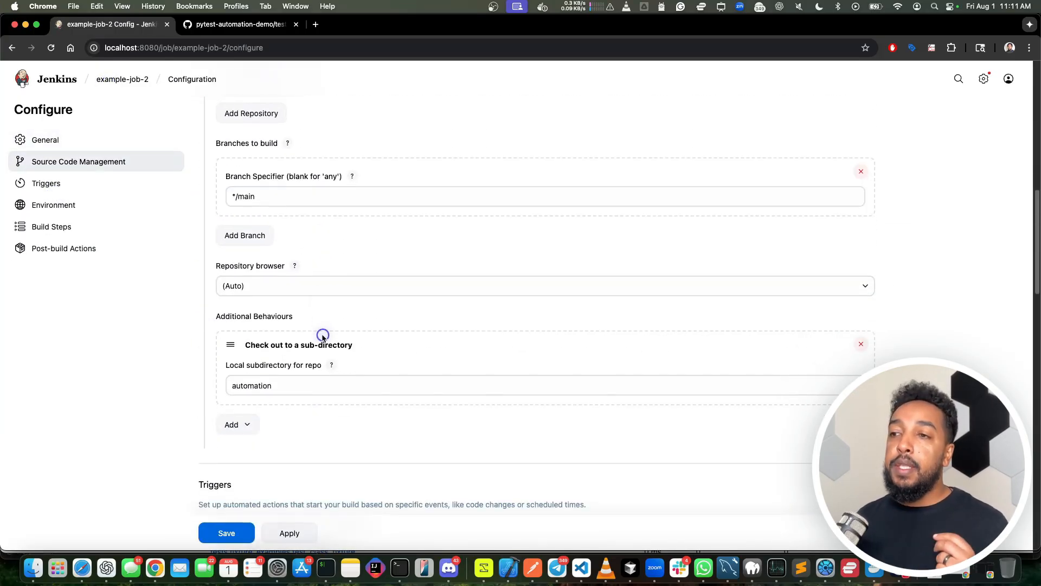
pyautogui.scroll(-5, 323, 337)
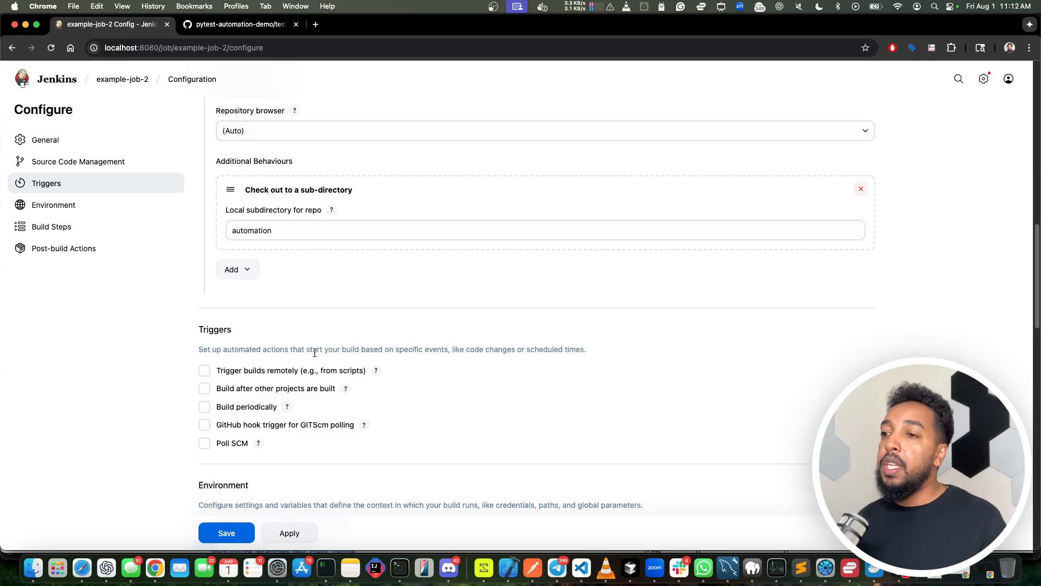
pyautogui.scroll(-8, 356, 428)
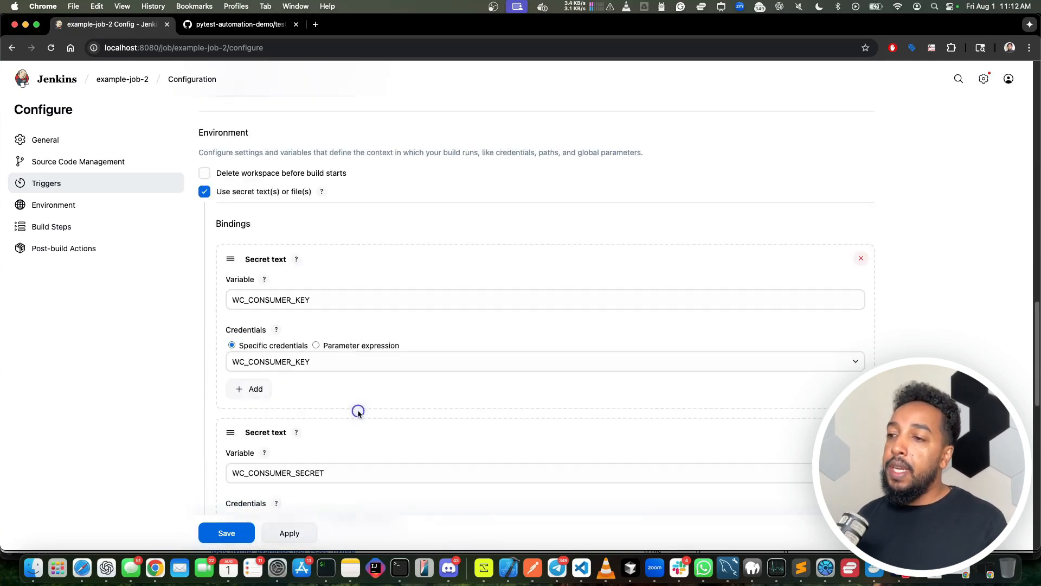
# Step: Search Google for "pytest junit xml" in a new tab and open the documentation page Managing pytest's output
pyautogui.click(315, 24)
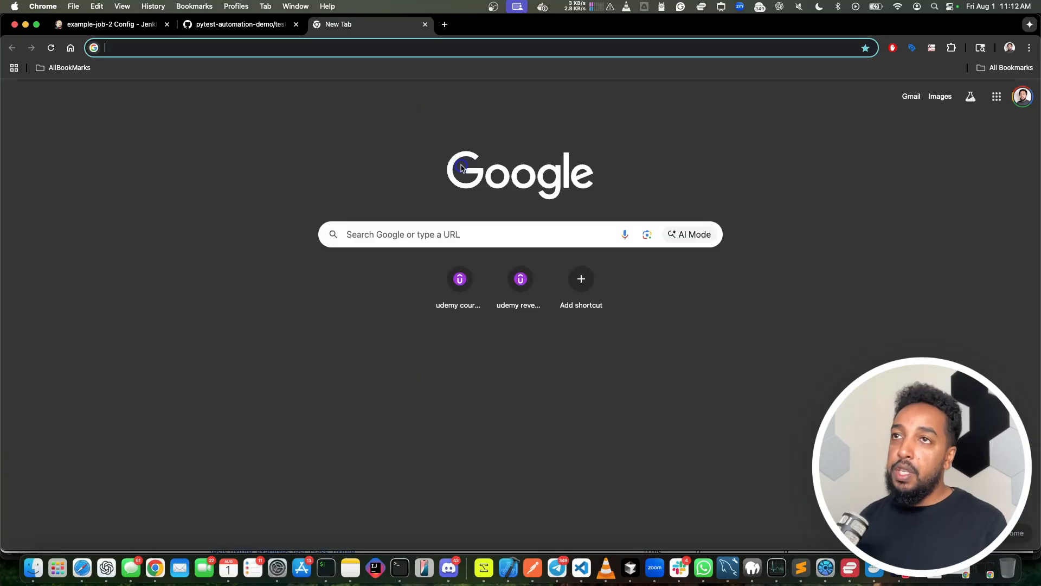
pyautogui.write('pytest junit xml')
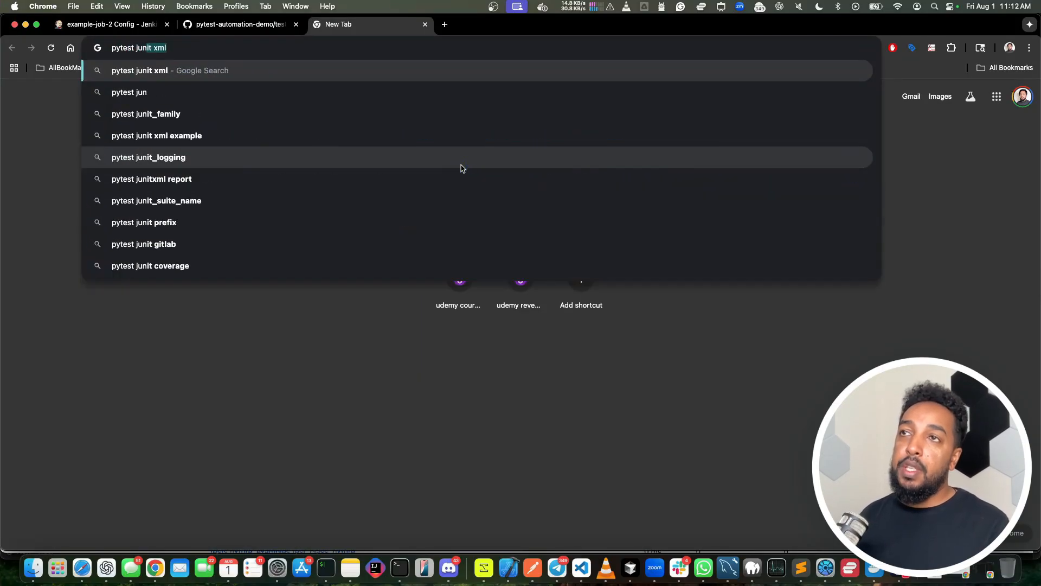
pyautogui.press('Return')
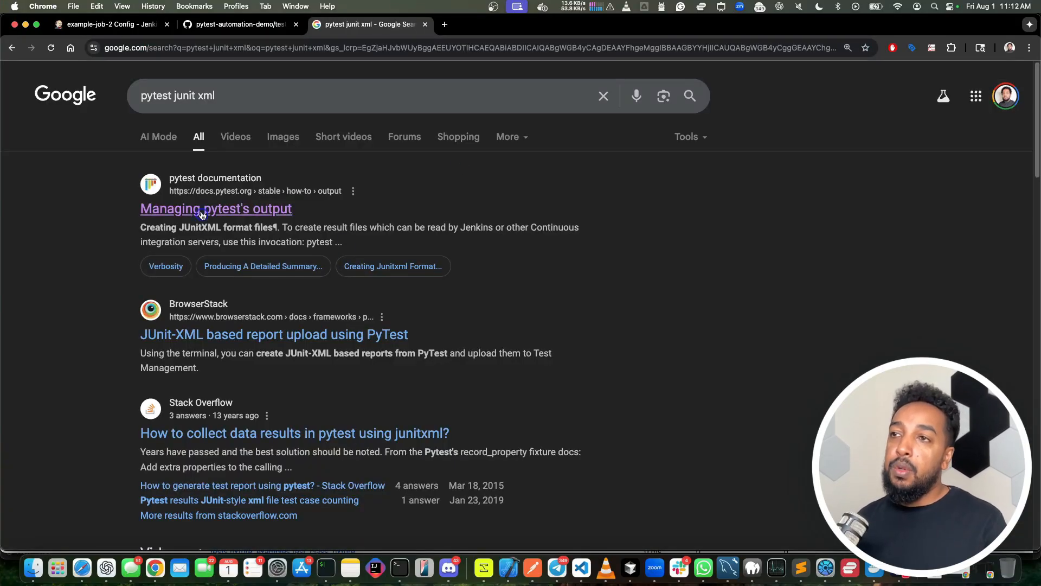
pyautogui.click(236, 210)
# Step: Find "junit" on the documentation page and copy the --junit-xml=path option from the JUnitXML section
pyautogui.press('cmd+f')
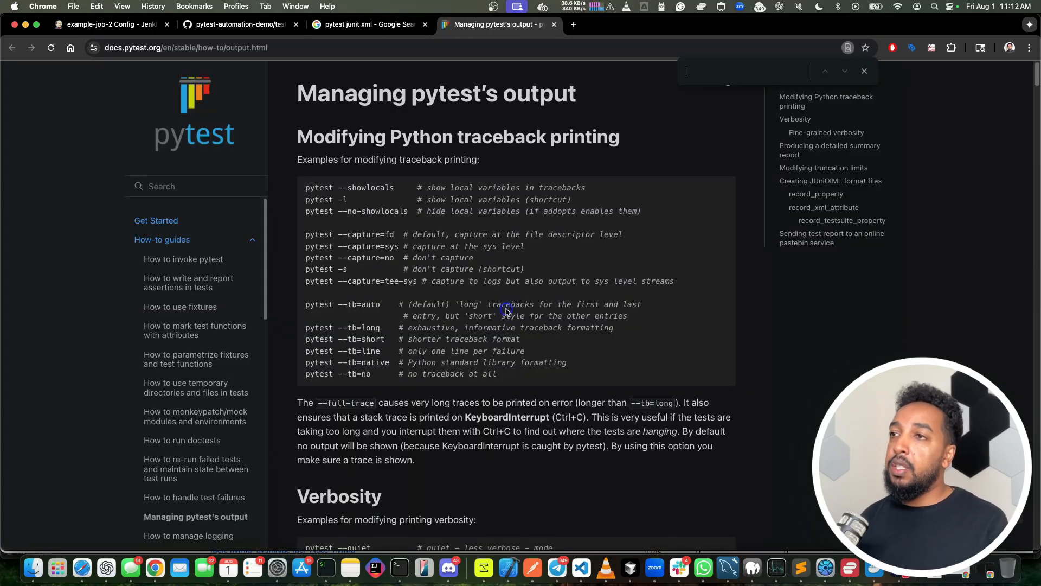
pyautogui.write('junit')
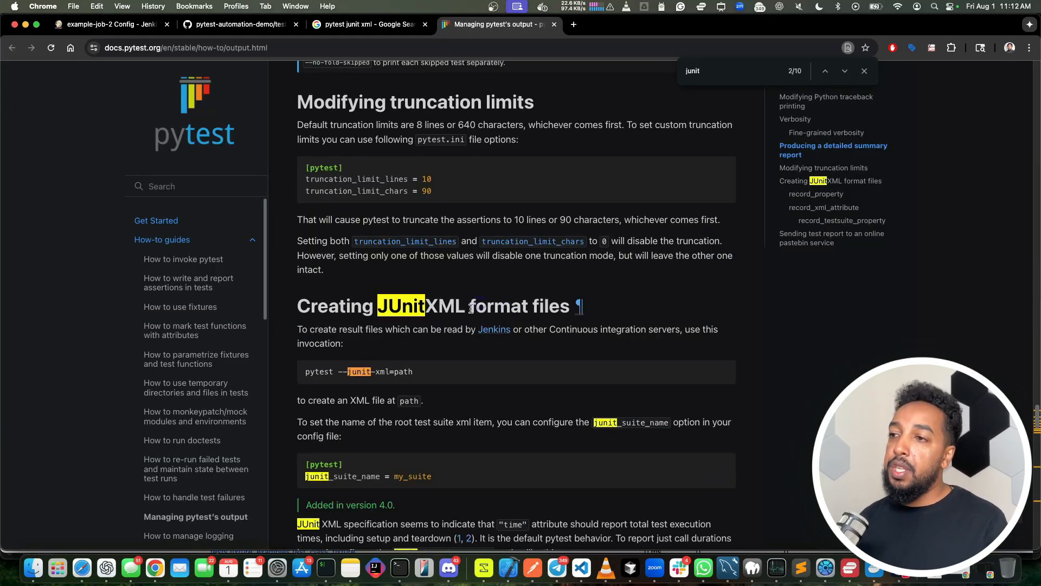
pyautogui.moveTo(339, 372); pyautogui.dragTo(414, 376)
pyautogui.press('super+c')
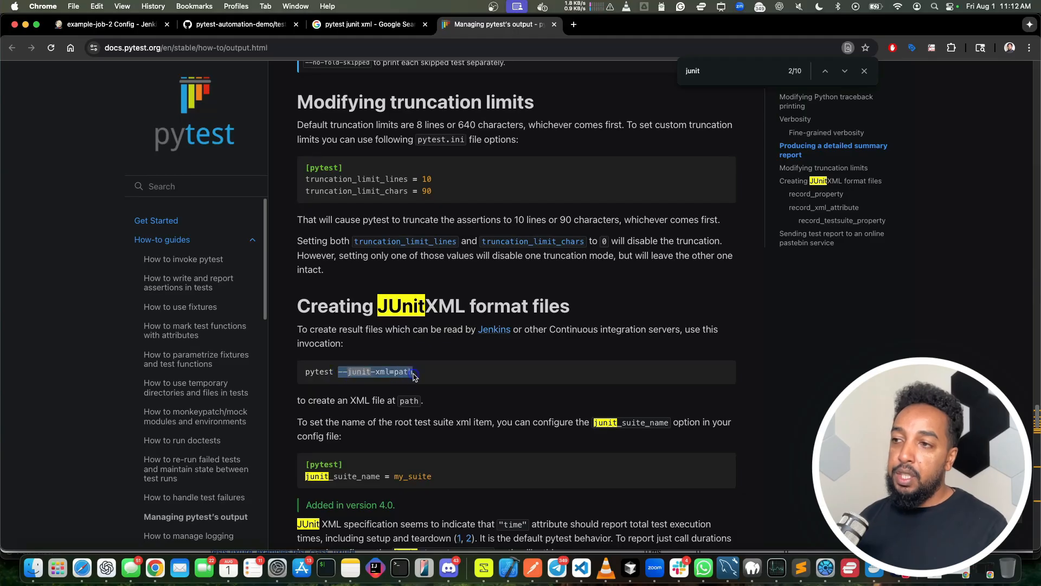
pyautogui.scroll(-5, 415, 376)
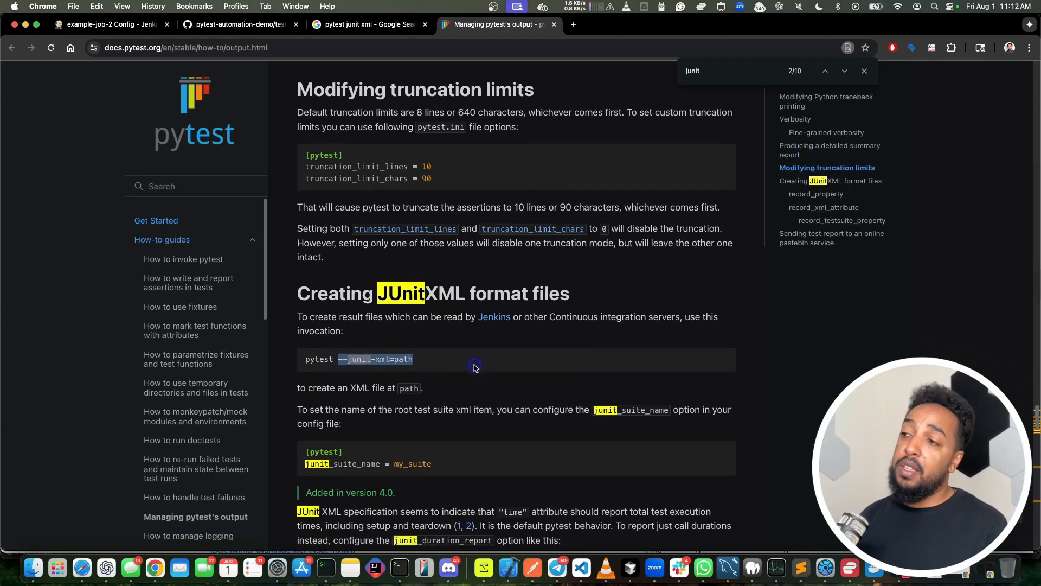
pyautogui.scroll(2, 417, 293)
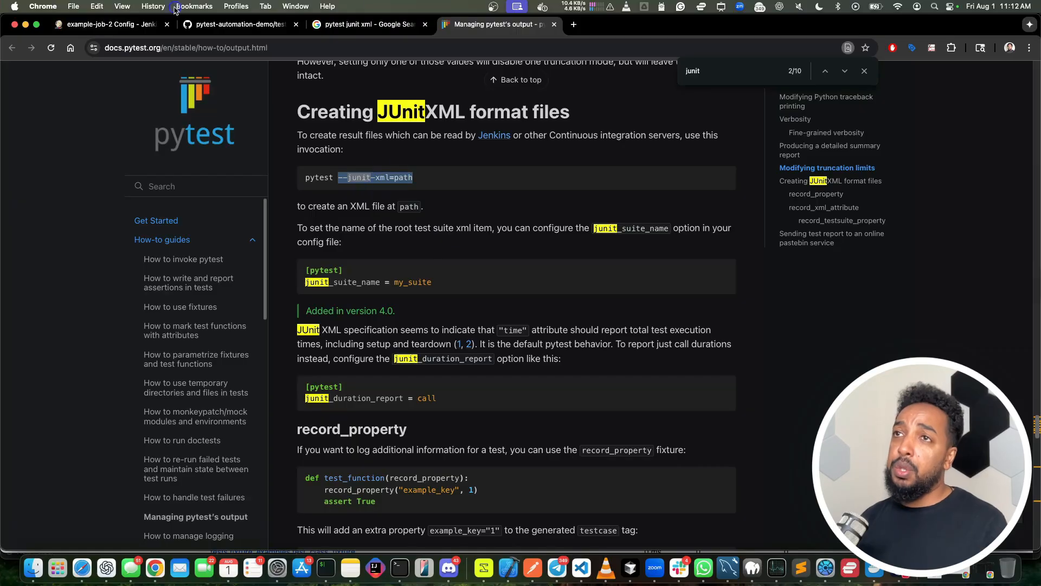
# Step: Append --junit-xml=output/my_junit_report.xml to the pytest tests/backend command in the job's Execute shell step and save the configuration
pyautogui.click(100, 27)
pyautogui.scroll(-9, 309, 299)
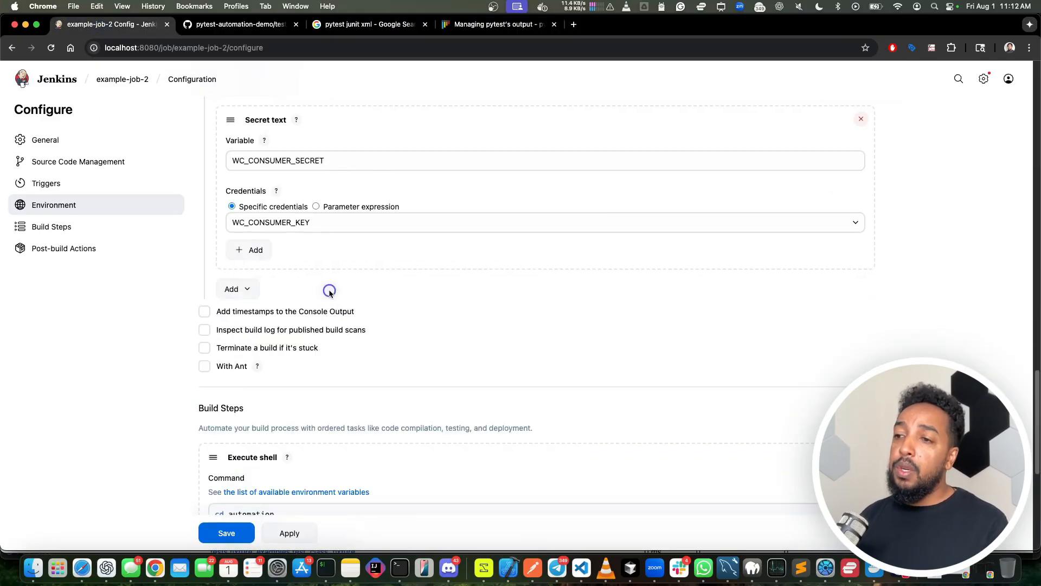
pyautogui.moveTo(216, 332); pyautogui.dragTo(385, 334)
pyautogui.click(395, 334)
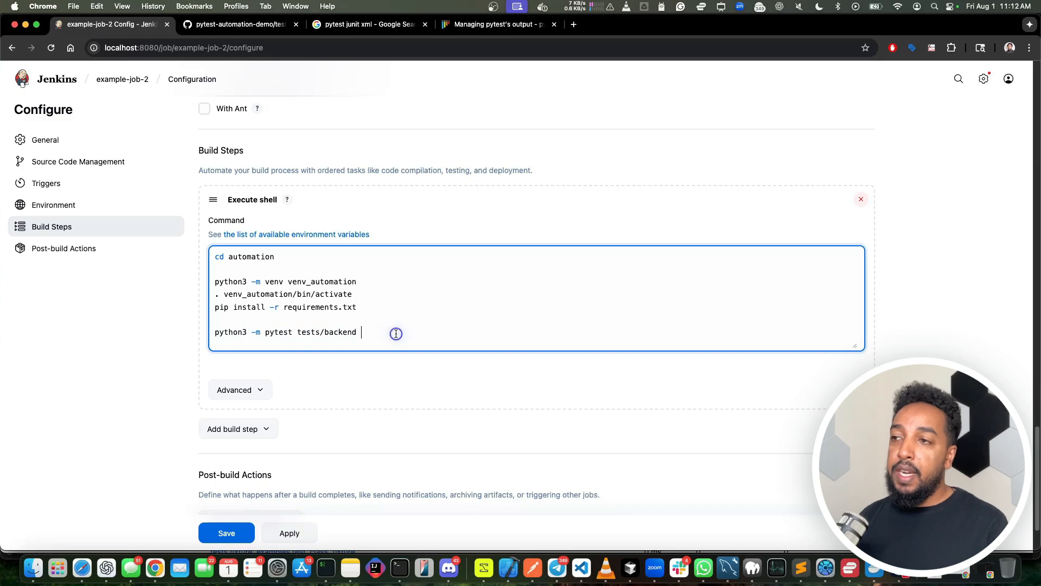
pyautogui.press('super+v')
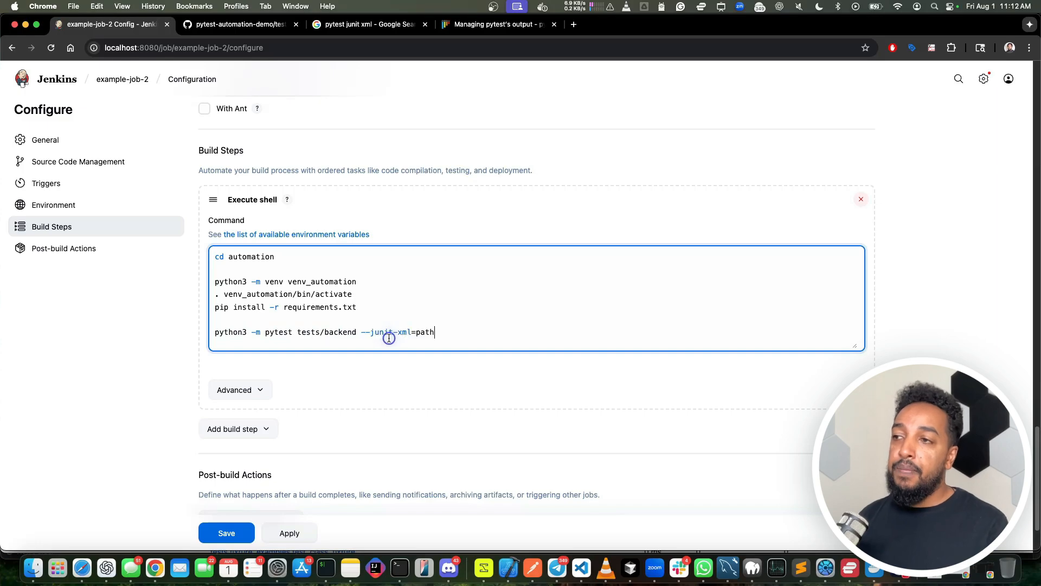
pyautogui.doubleClick(425, 333)
pyautogui.write('output/my_junit_report.xml')
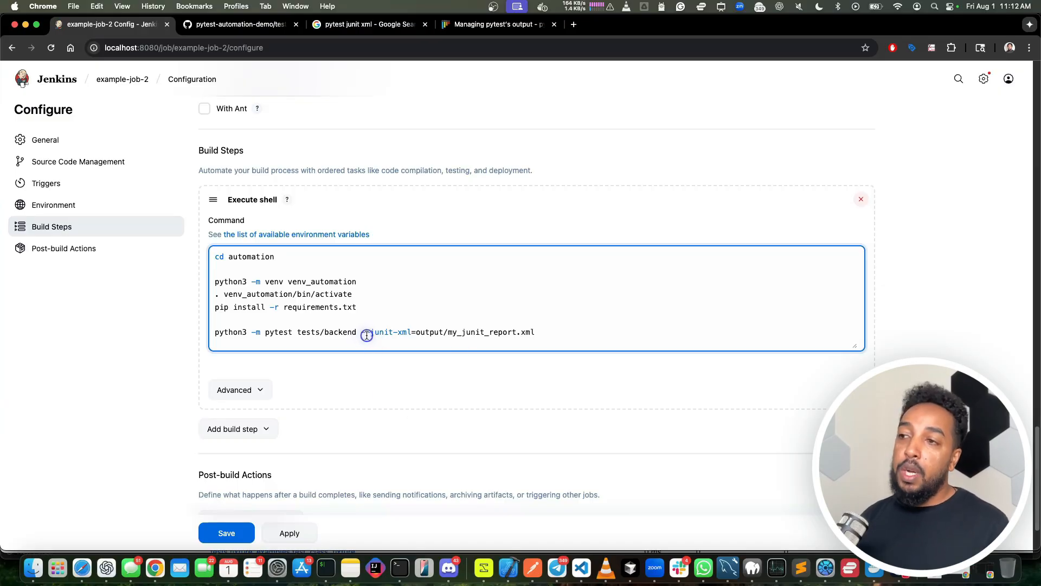
pyautogui.click(225, 533)
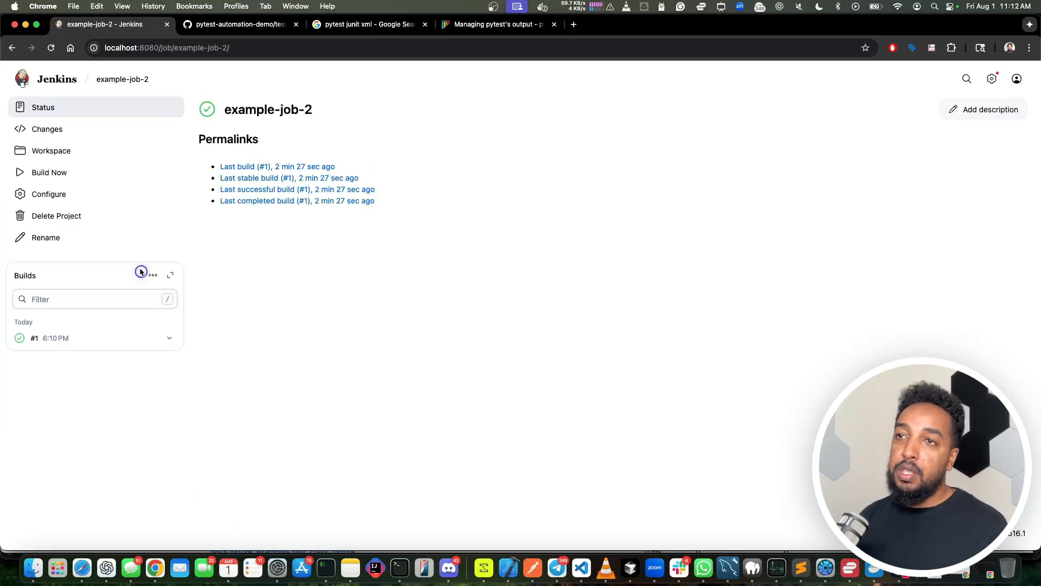
# Step: Build example-job-2 again and open my_junit_report.xml from the automation/output folder of its workspace
pyautogui.click(20, 172)
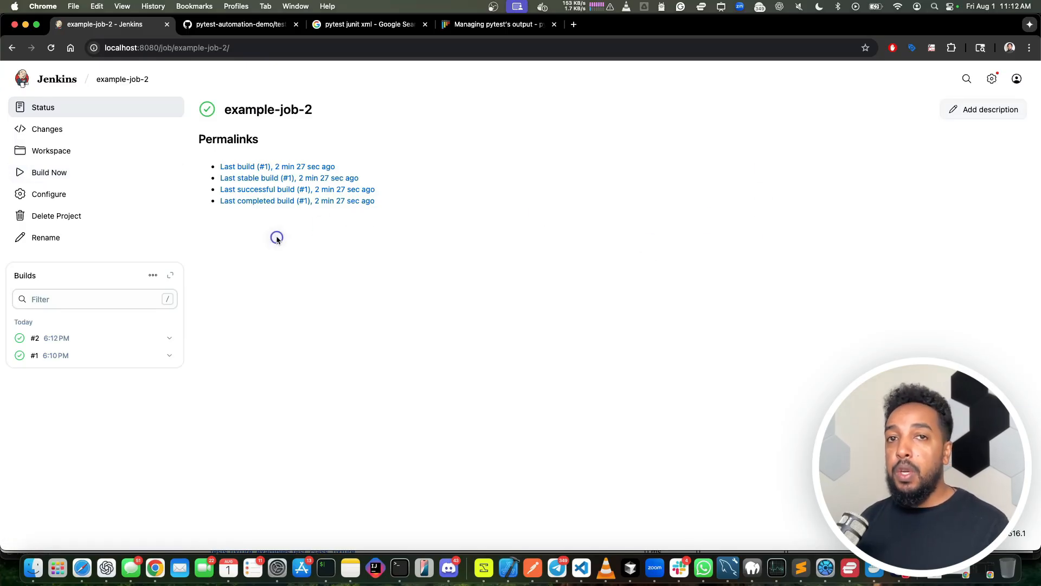
pyautogui.click(54, 150)
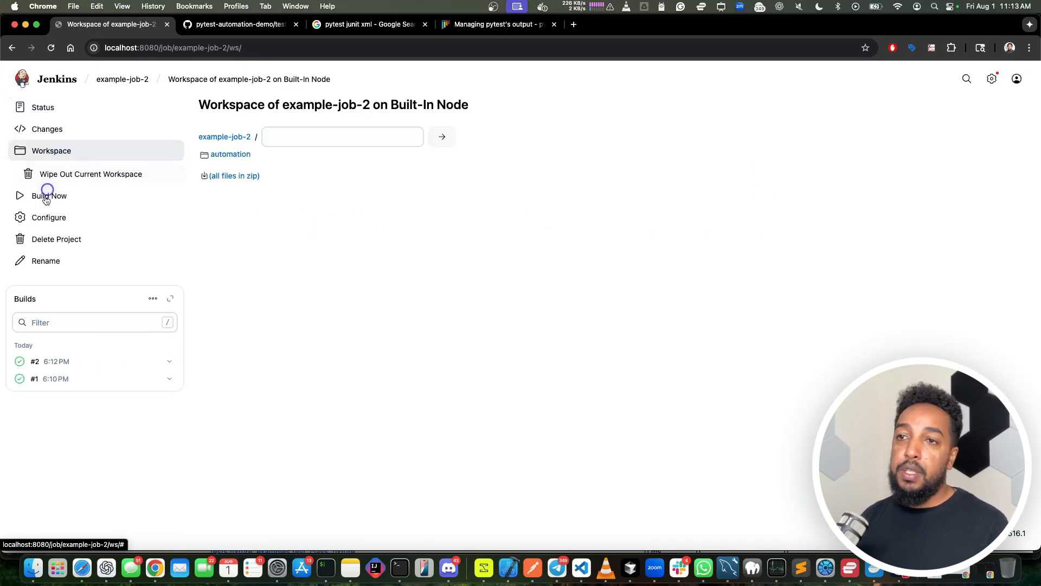
pyautogui.click(220, 155)
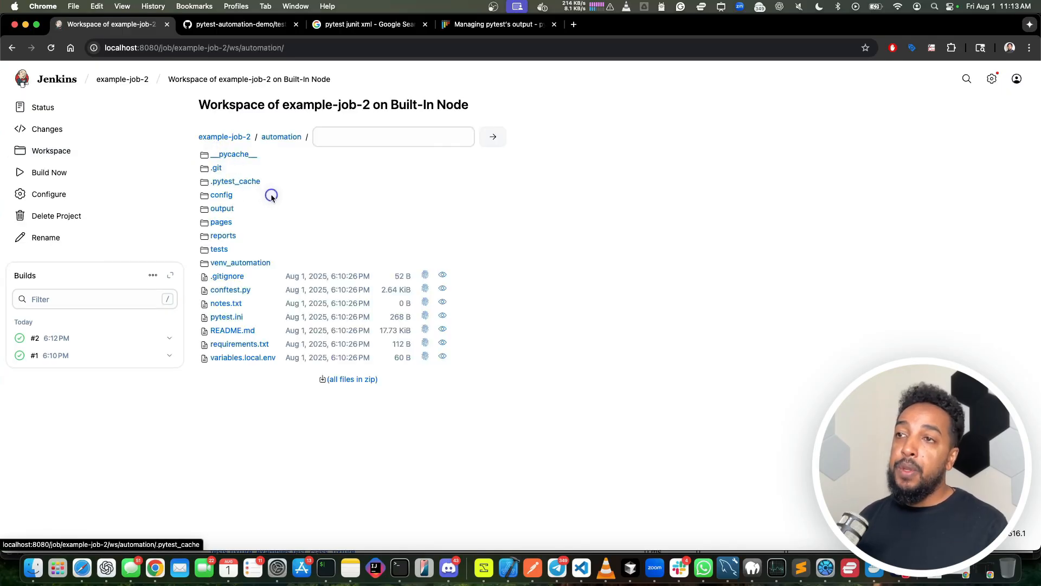
pyautogui.click(222, 210)
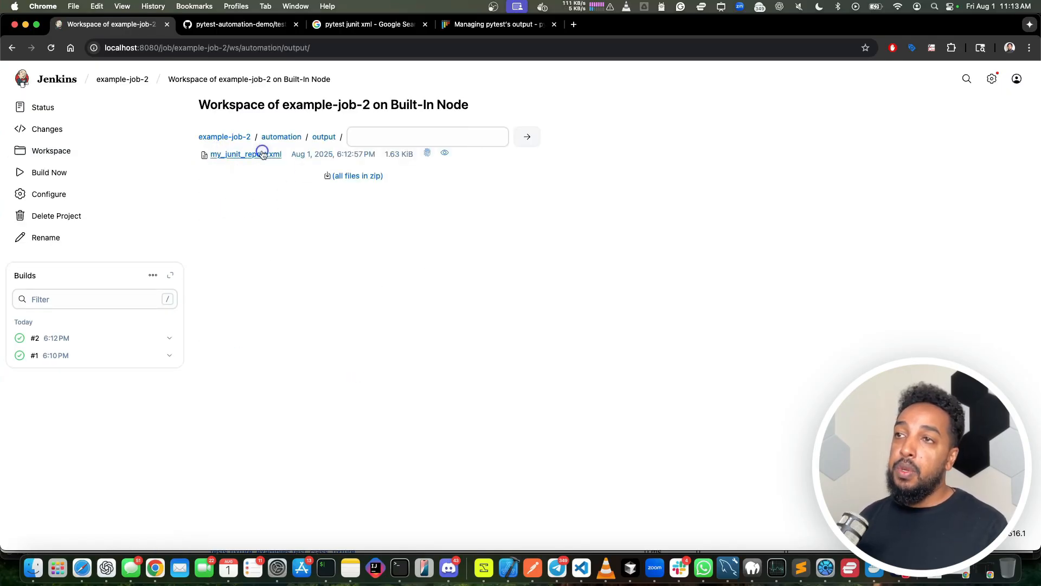
pyautogui.click(237, 155)
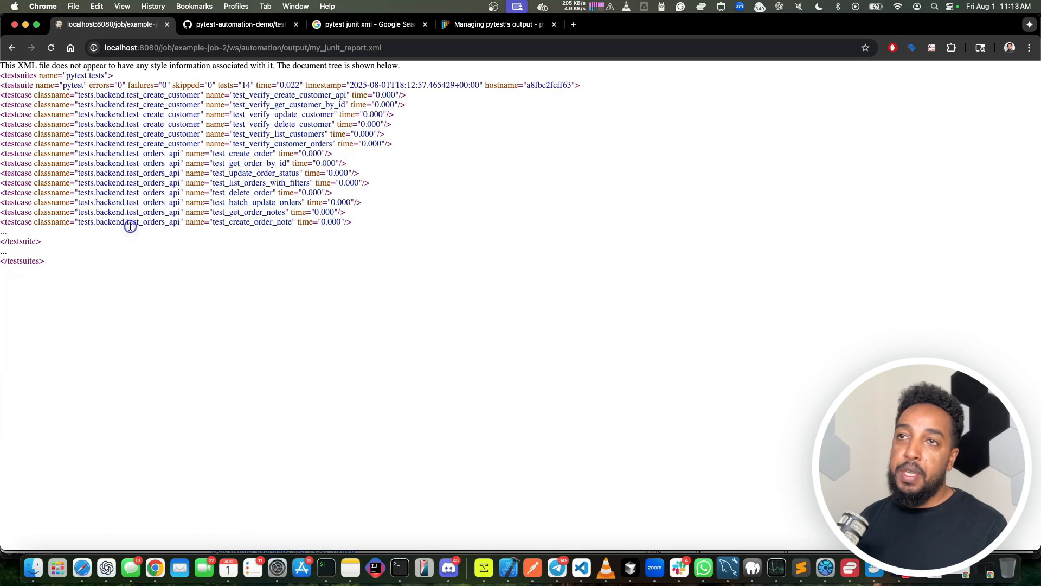
# Step: Leave the XML report, check the status page of build #2 and return to the job page
pyautogui.click(12, 48)
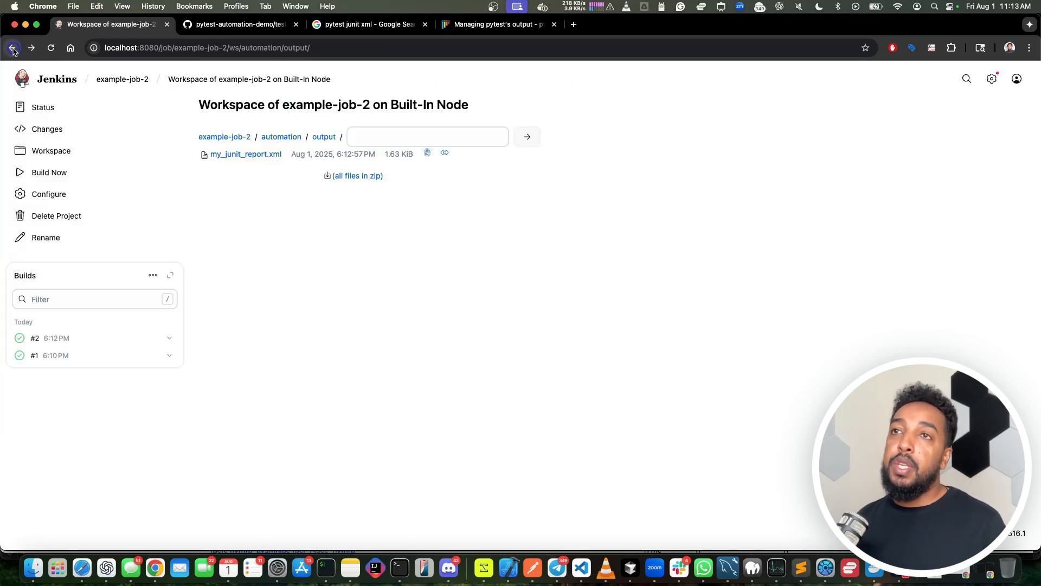
pyautogui.click(12, 48)
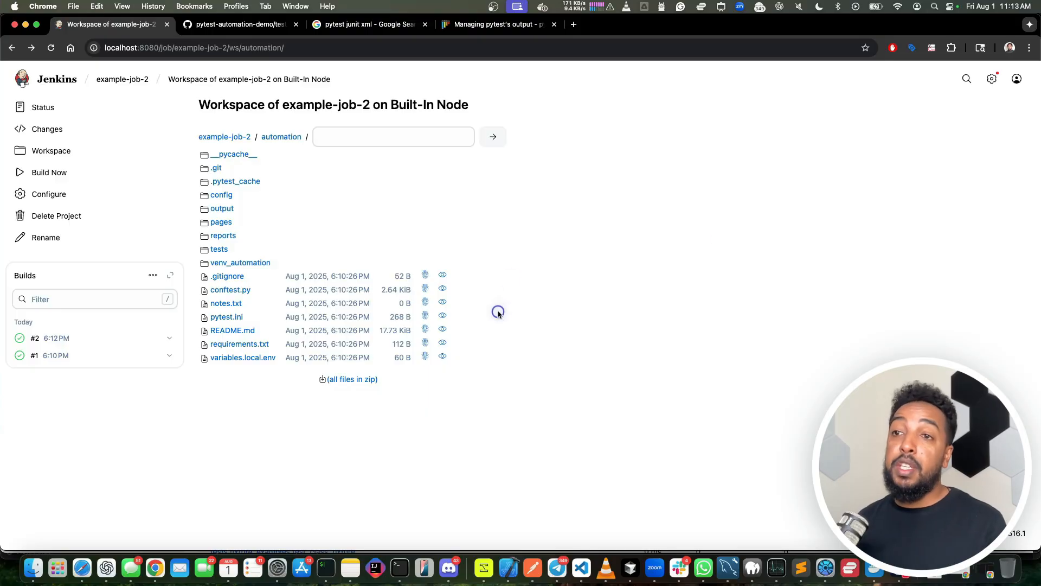
pyautogui.click(68, 338)
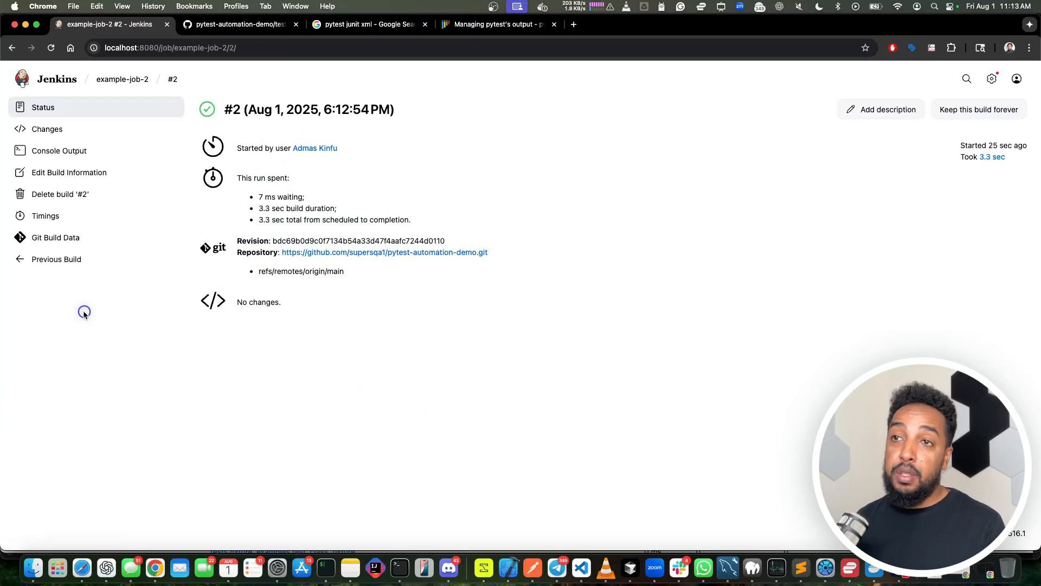
pyautogui.click(123, 79)
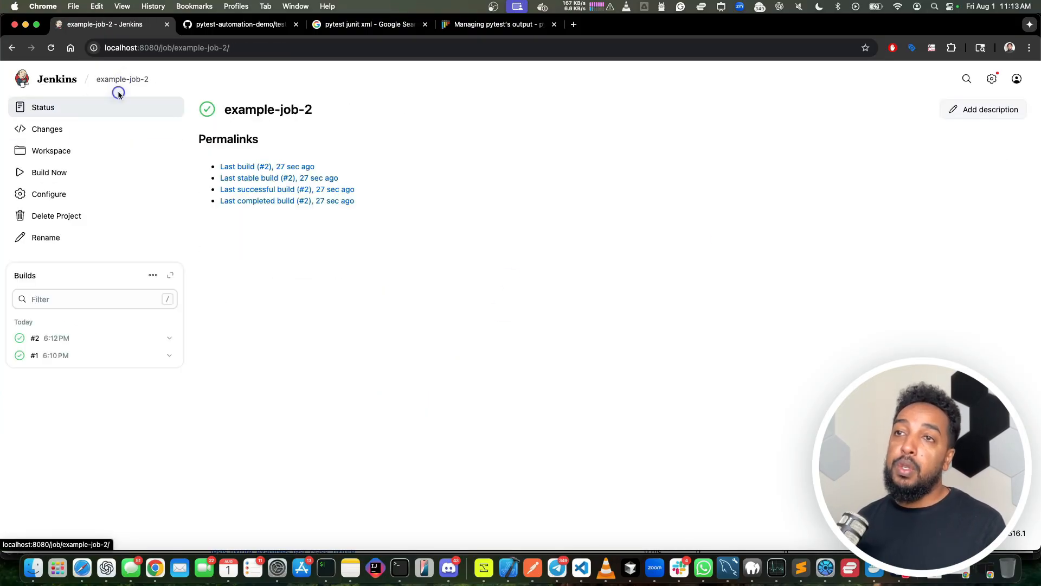
# Step: Add the Publish JUnit test result report post-build action to the configuration of example-job-2
pyautogui.click(49, 191)
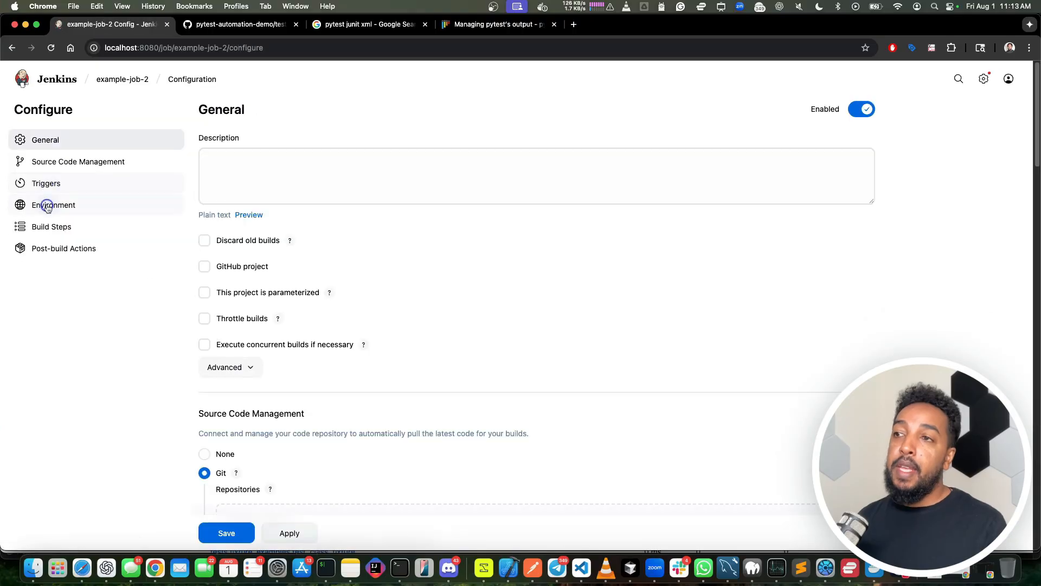
pyautogui.click(83, 225)
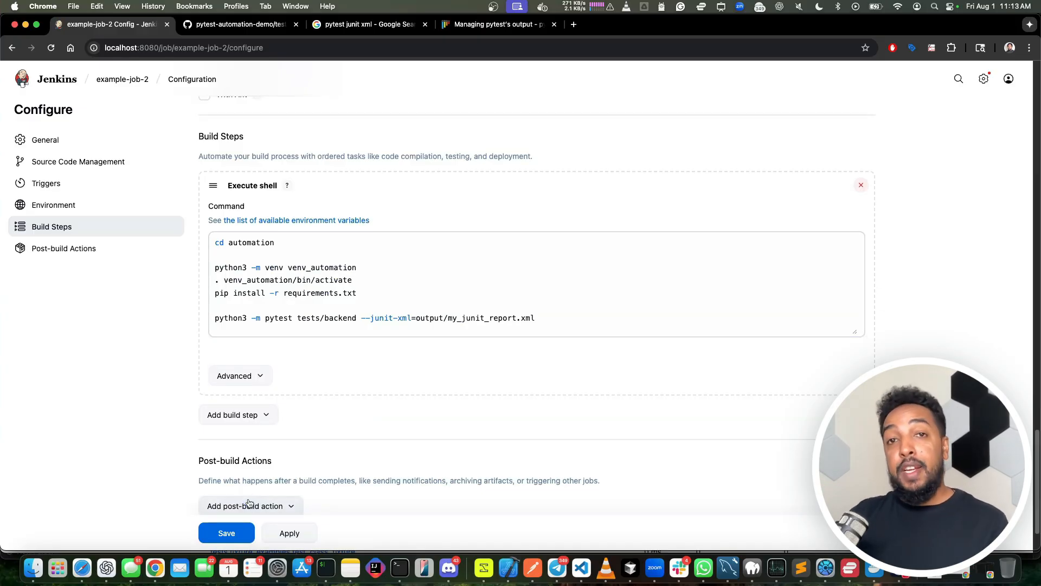
pyautogui.click(265, 416)
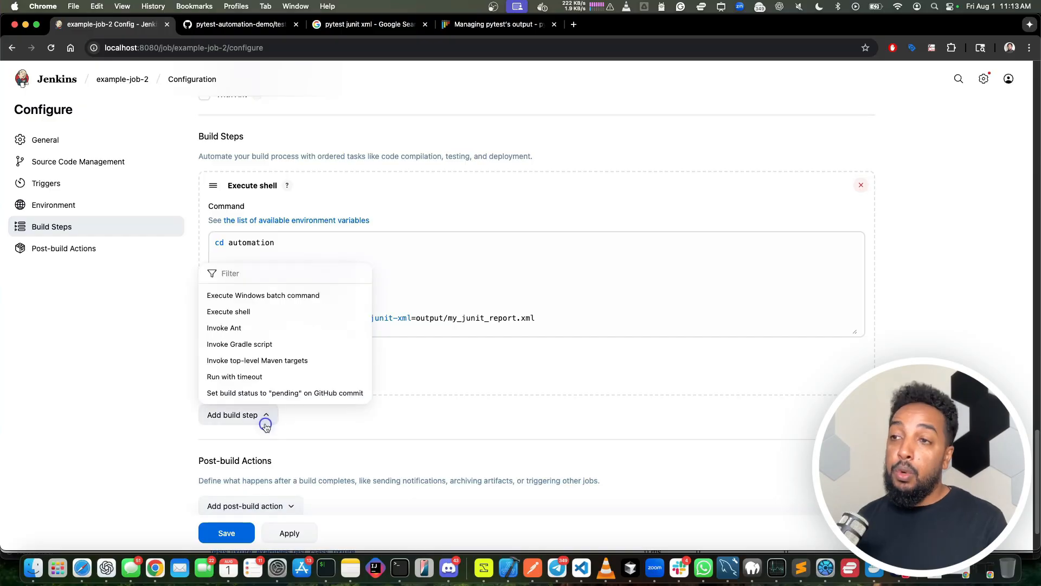
pyautogui.click(321, 405)
pyautogui.scroll(-3, 321, 406)
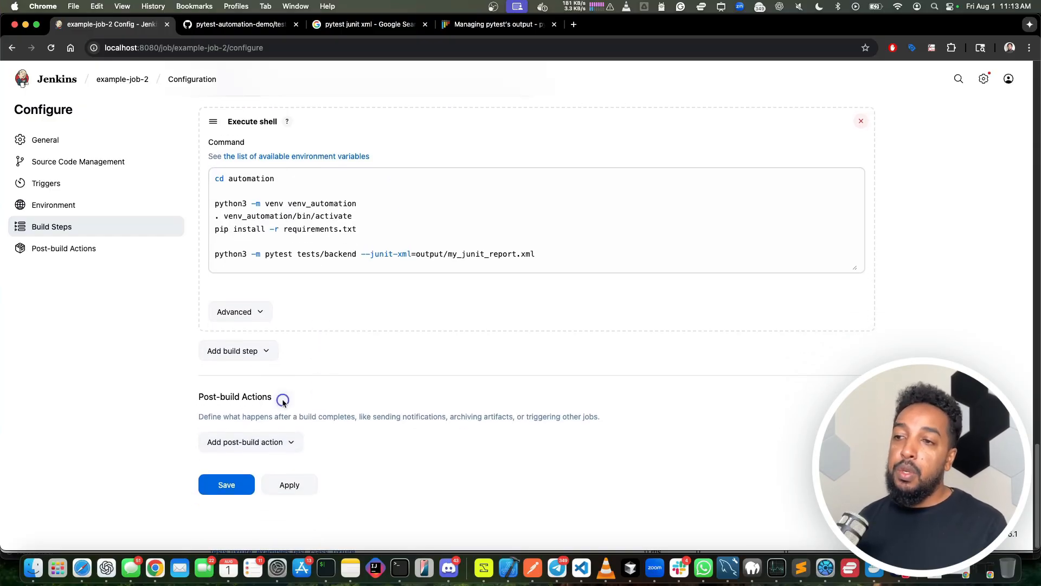
pyautogui.click(266, 441)
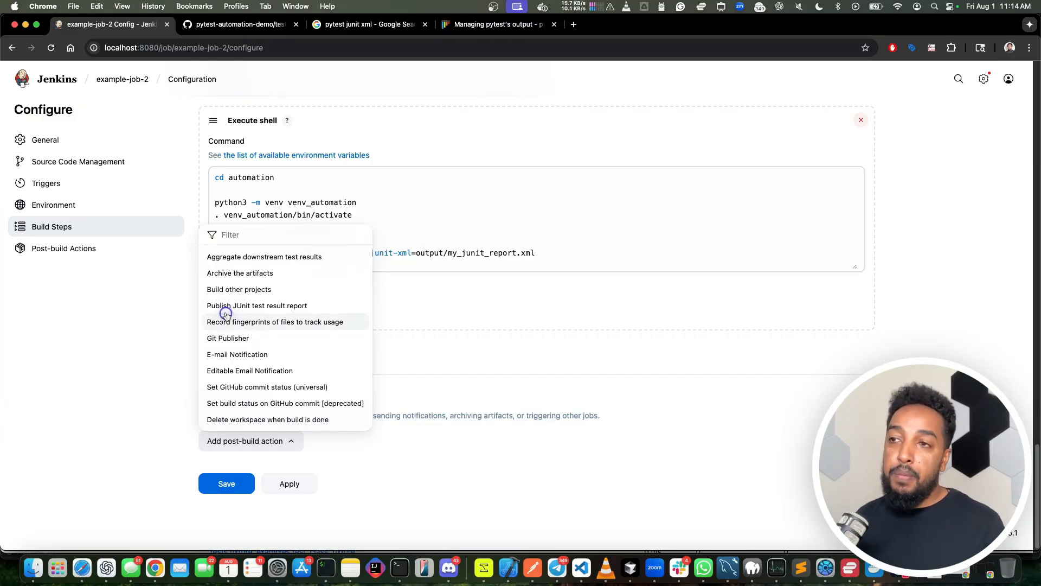
pyautogui.click(257, 306)
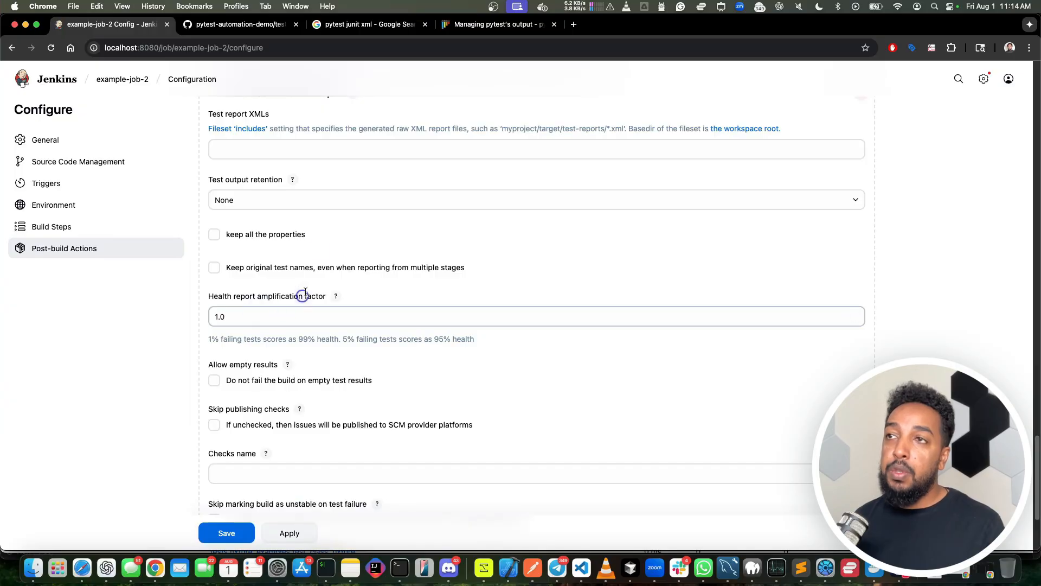
# Step: Copy output/my_junit_report.xml from the shell command into the Test report XMLs field of the JUnit post-build action
pyautogui.scroll(4, 326, 246)
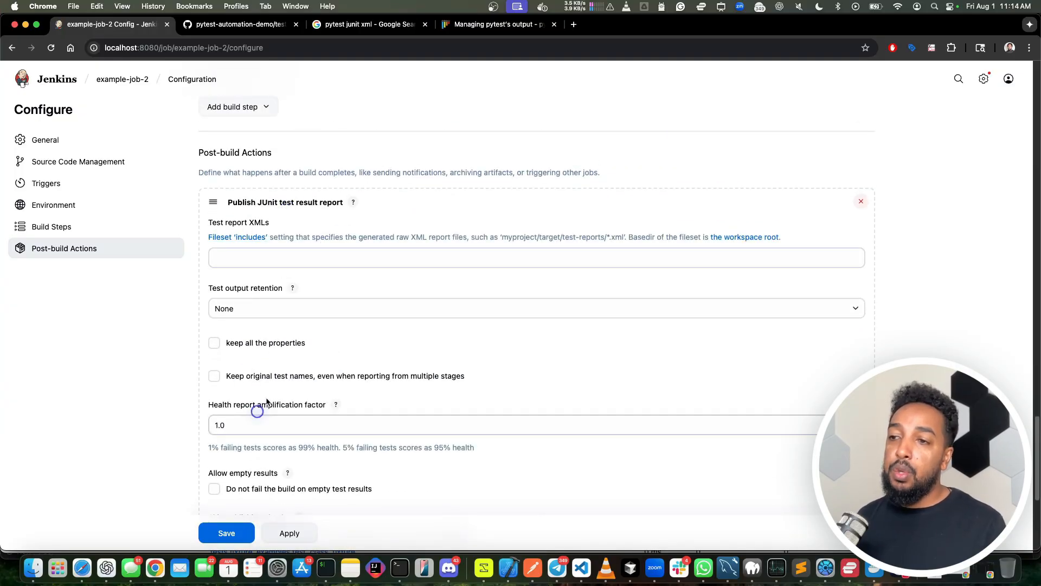
pyautogui.scroll(-2, 266, 402)
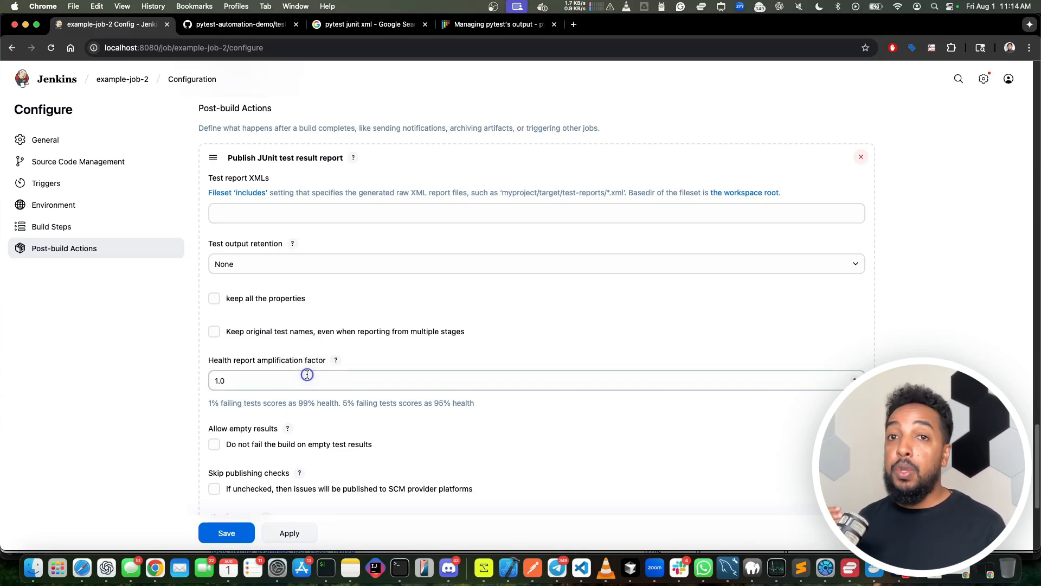
pyautogui.scroll(1, 277, 223)
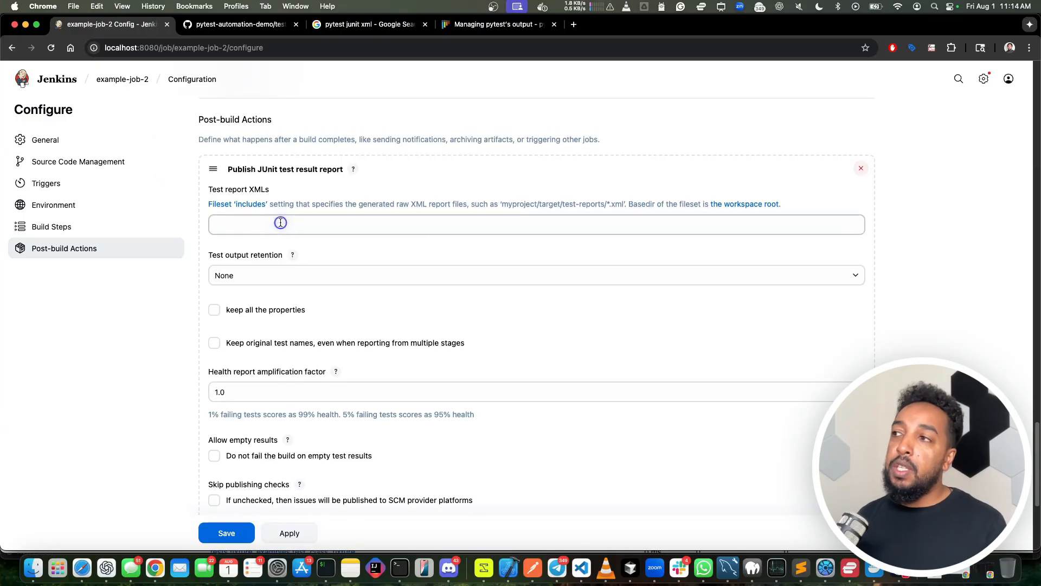
pyautogui.click(272, 232)
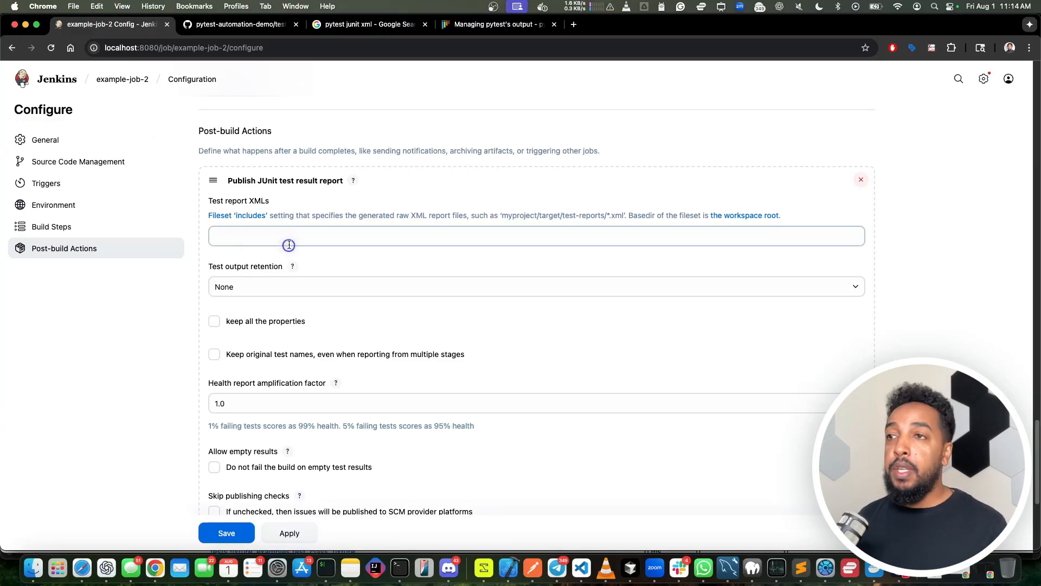
pyautogui.scroll(8, 317, 241)
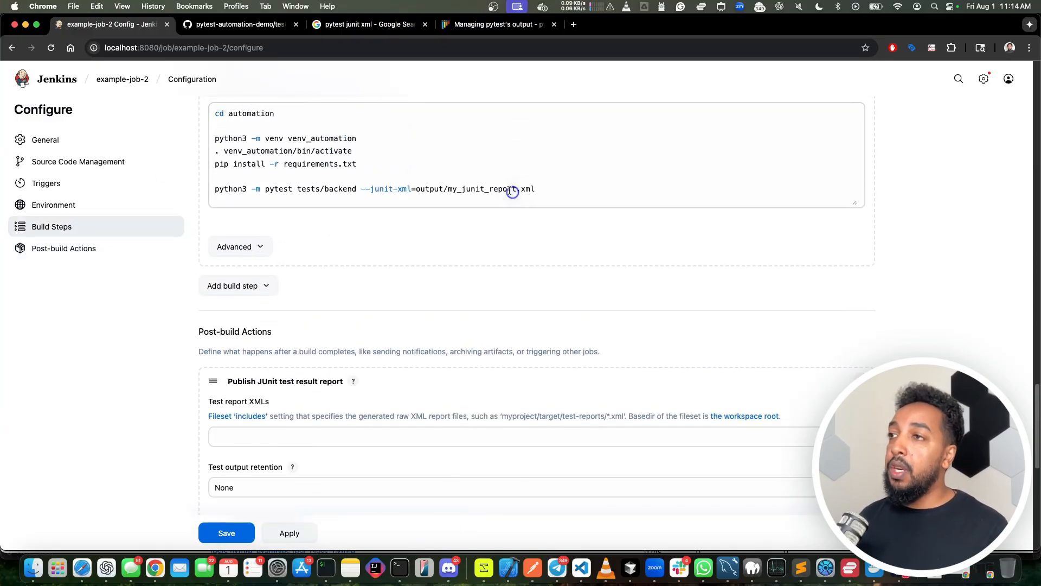
pyautogui.moveTo(415, 190); pyautogui.dragTo(578, 196)
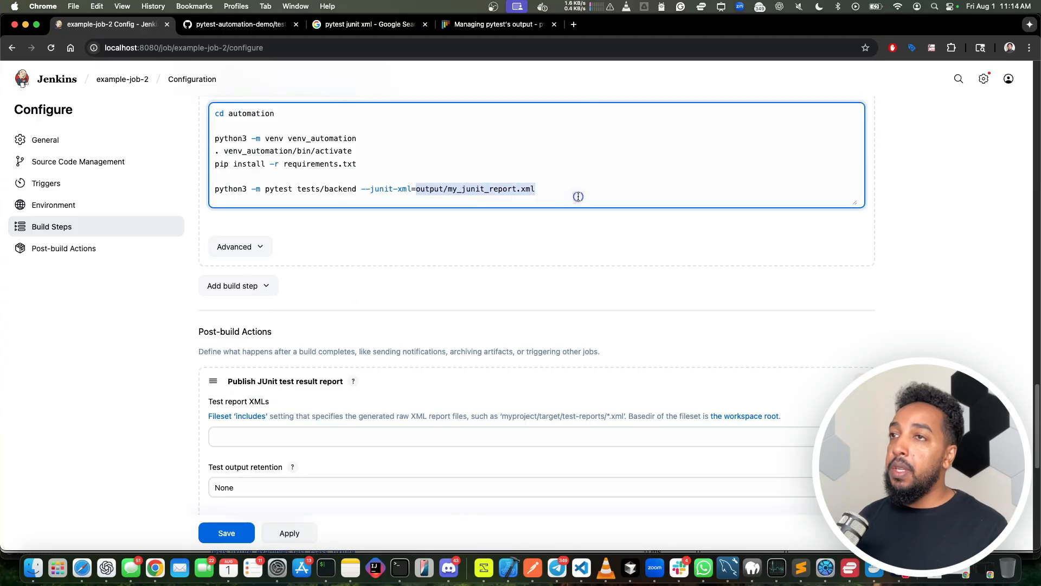
pyautogui.press('super+c')
pyautogui.click(276, 437)
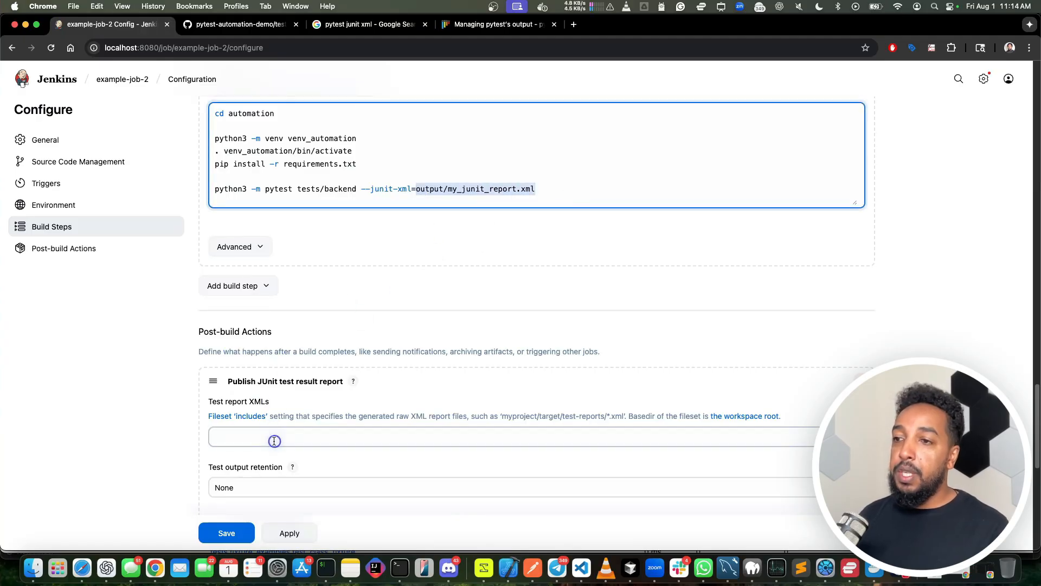
pyautogui.press('super+v')
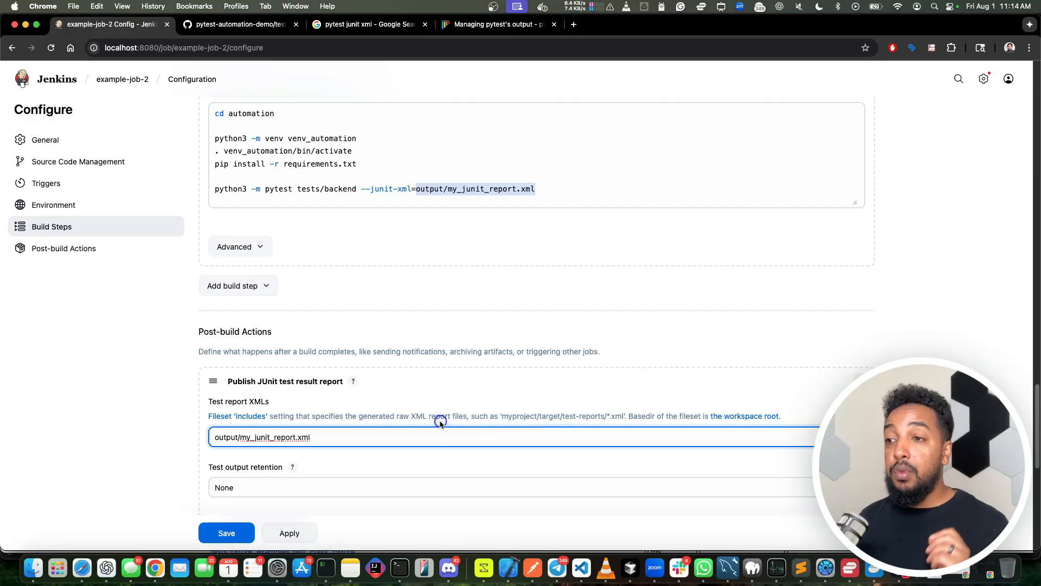
pyautogui.press('Tab')
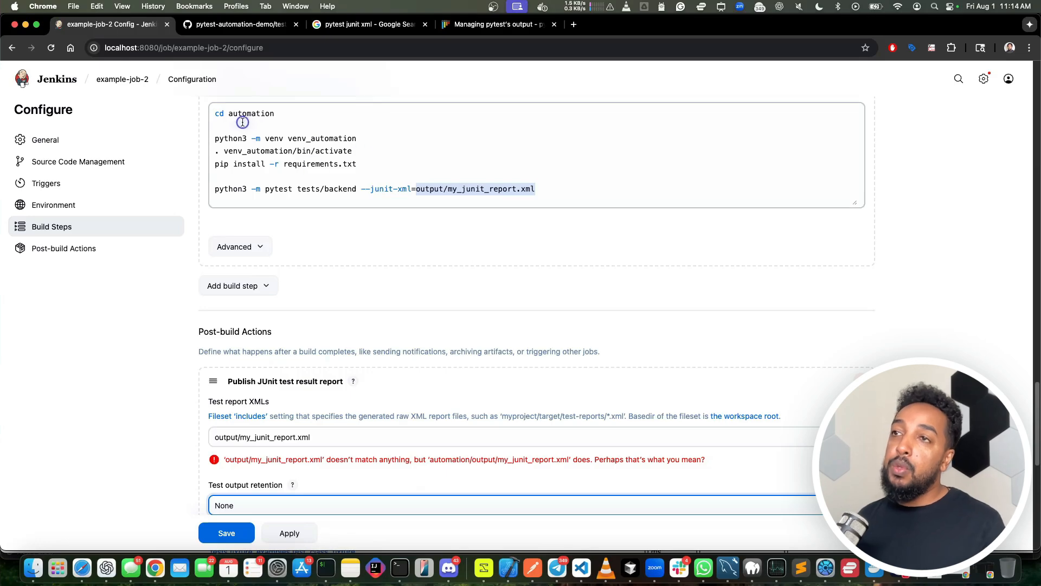
# Step: Try prefixing the --junit-xml path in the shell command with ../ and remove the prefix again
pyautogui.moveTo(214, 115); pyautogui.dragTo(274, 115)
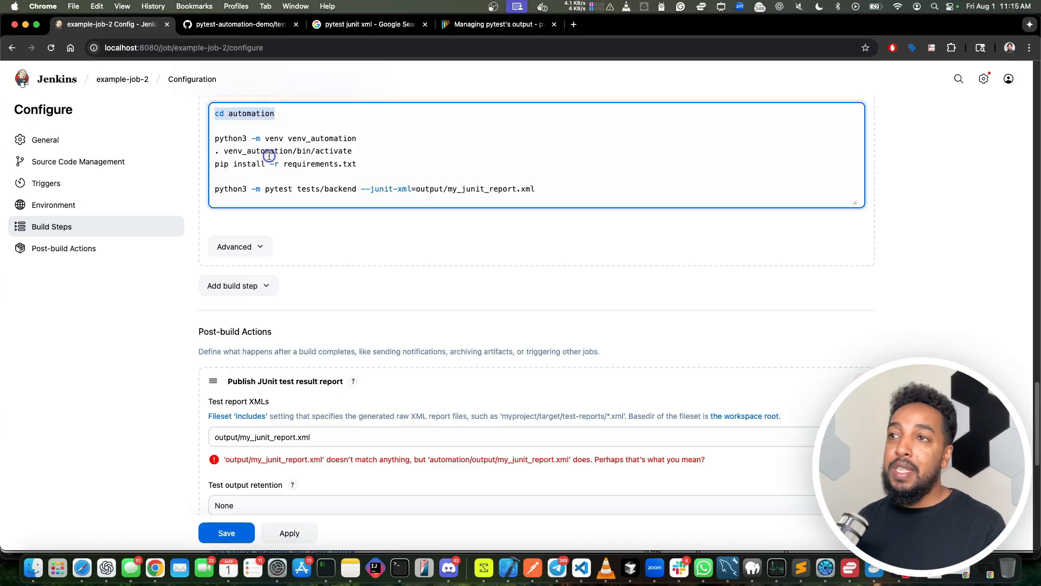
pyautogui.click(413, 189)
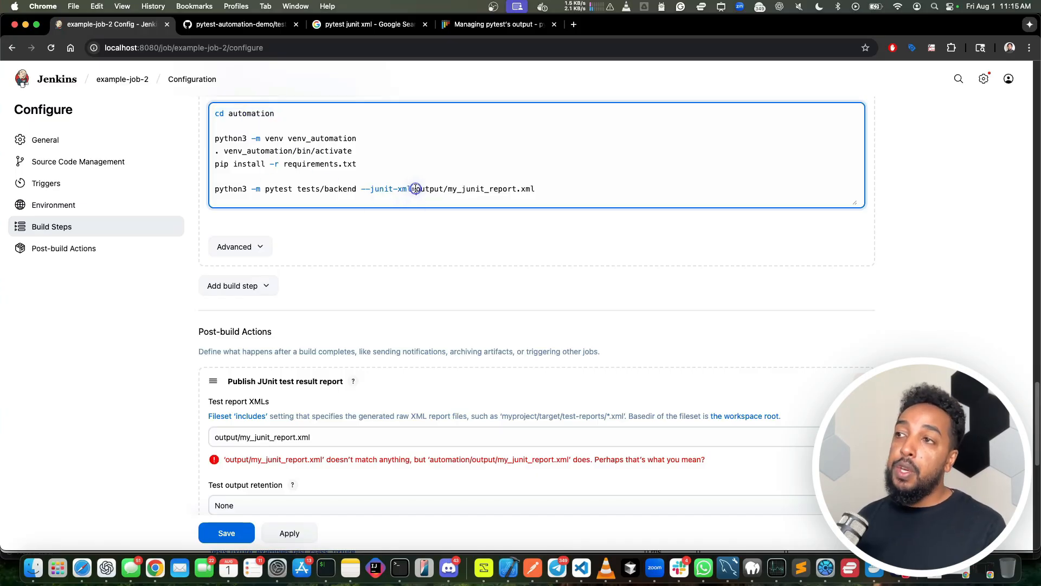
pyautogui.write('../')
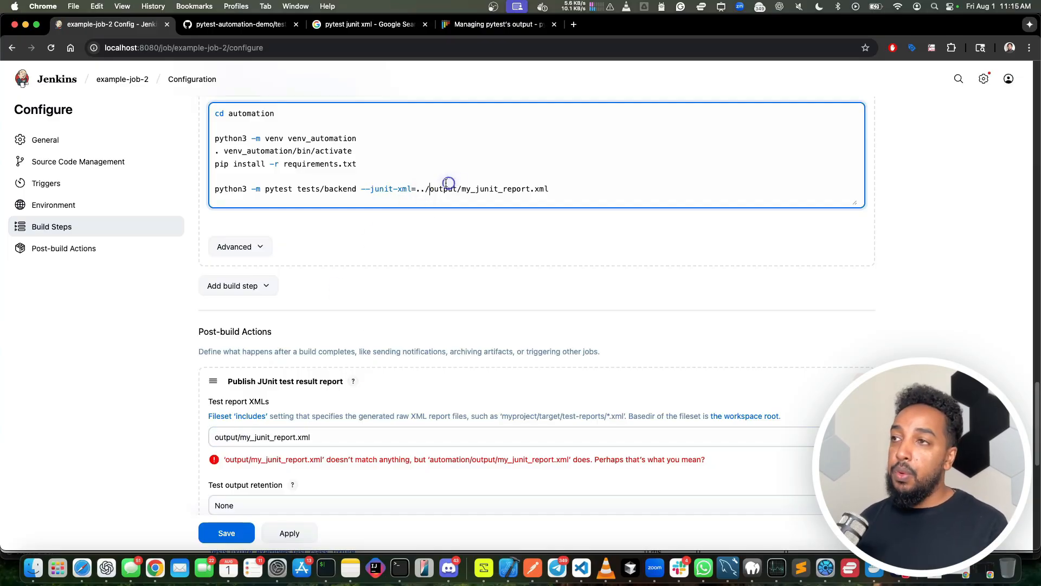
pyautogui.click(423, 189)
pyautogui.press('BackSpace')
pyautogui.press('BackSpace')
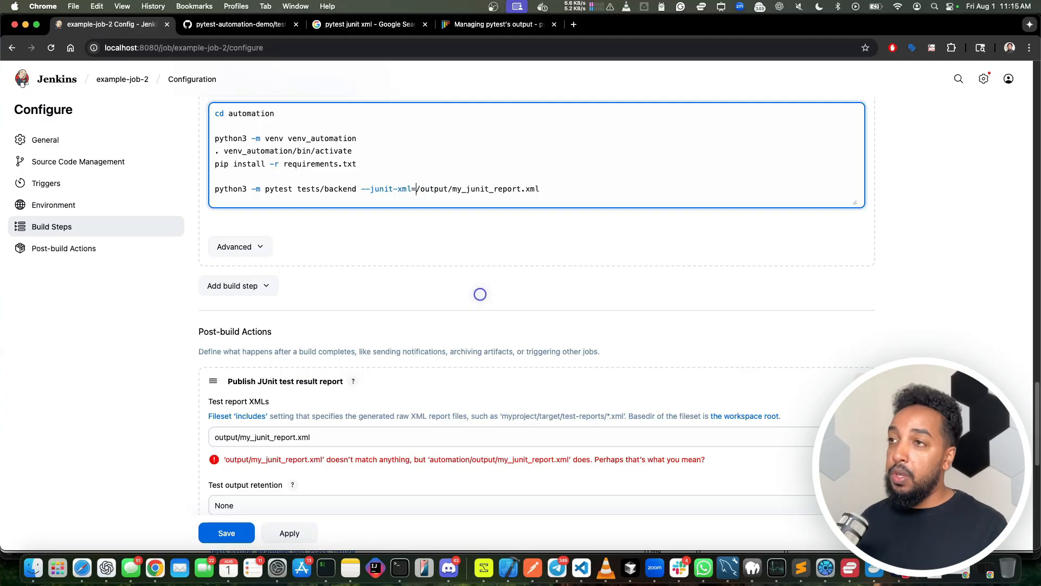
pyautogui.press('Delete')
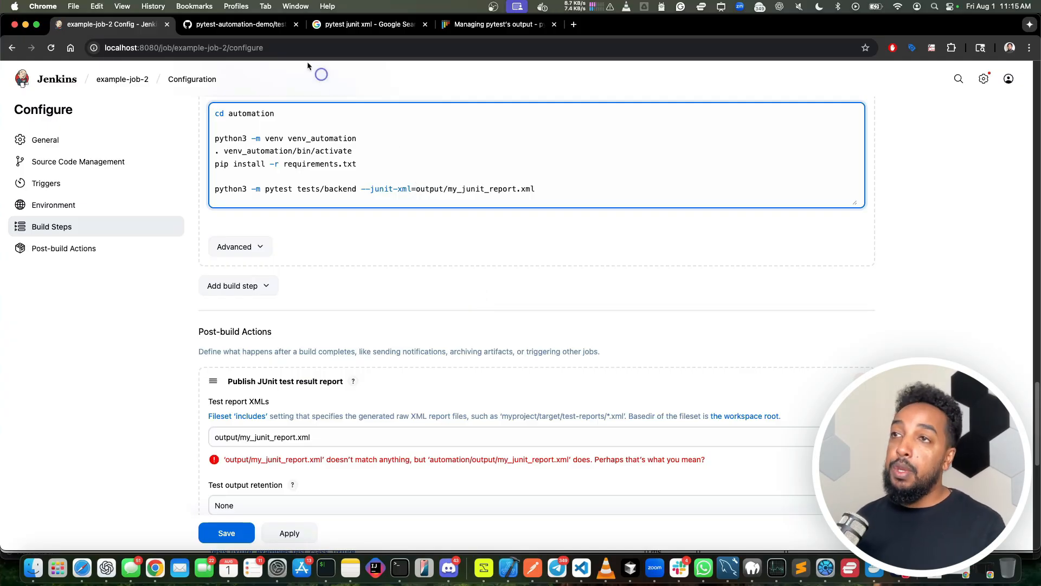
# Step: Change the Test report XMLs path to automation/output/my_junit_report.xml and save the job configuration
pyautogui.doubleClick(238, 113)
pyautogui.click(217, 434)
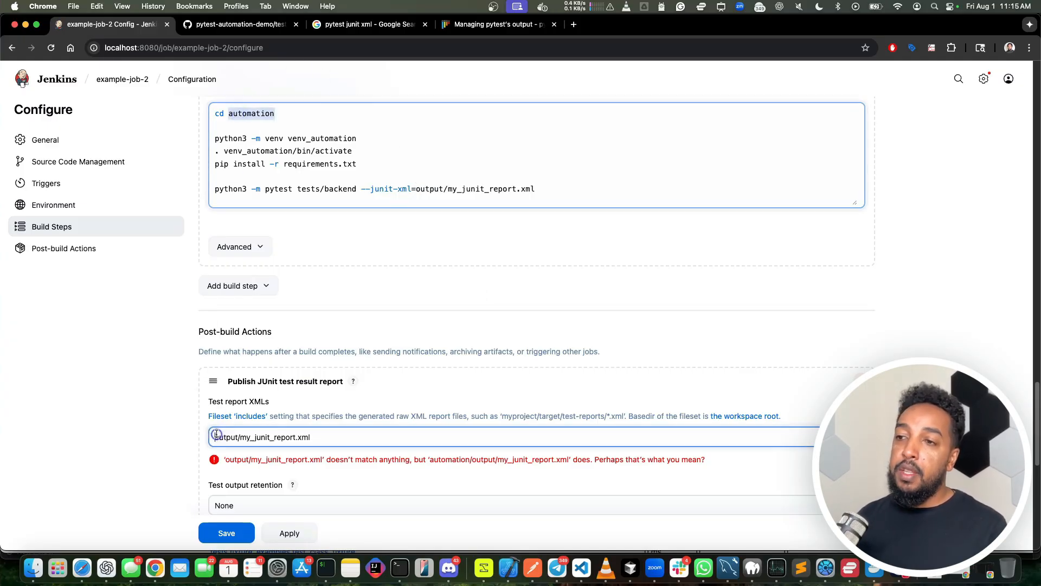
pyautogui.press('super+v')
pyautogui.write('/')
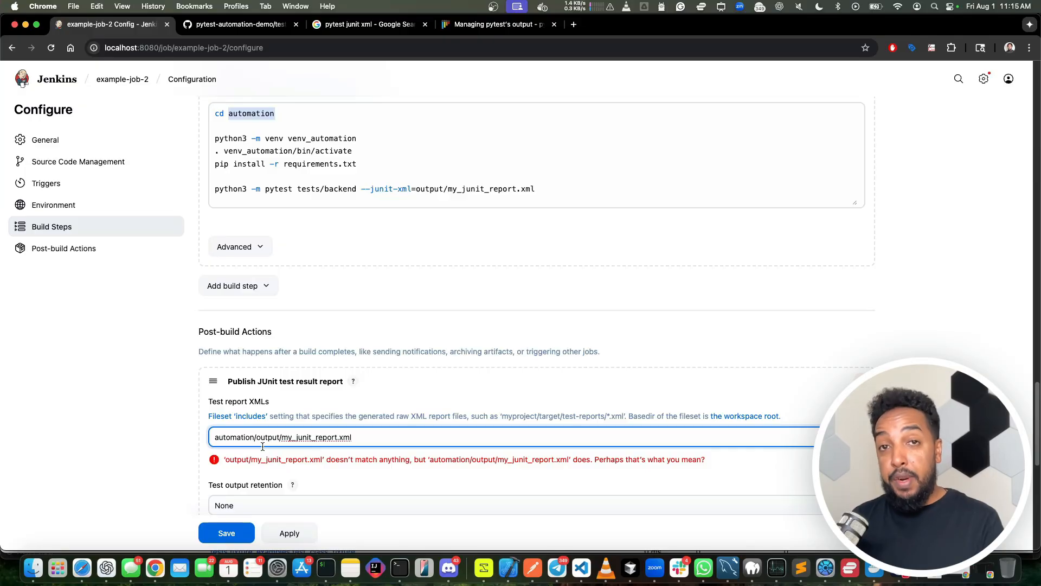
pyautogui.press('Tab')
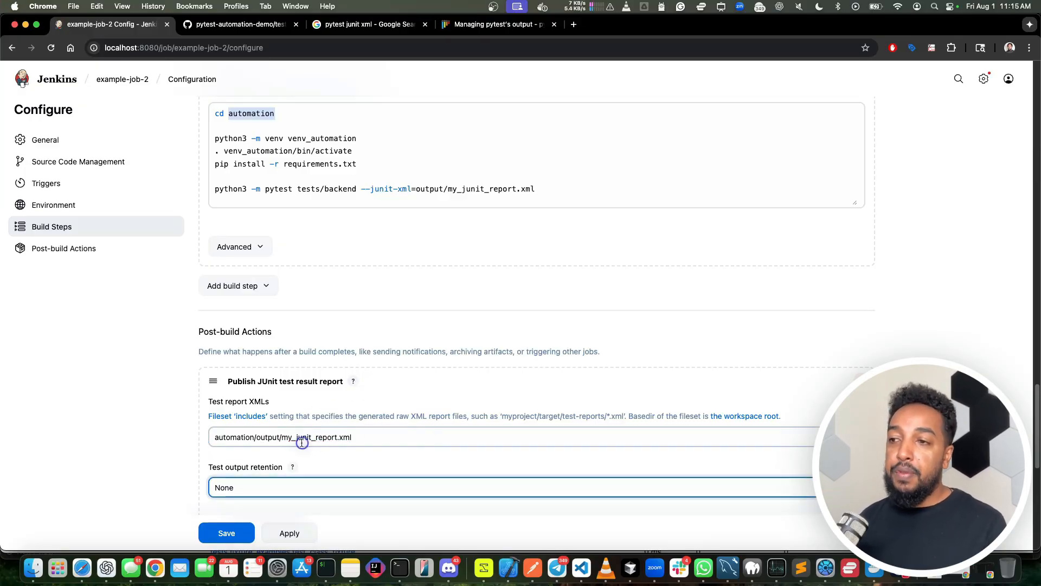
pyautogui.scroll(-2, 331, 442)
pyautogui.scroll(-2, 327, 441)
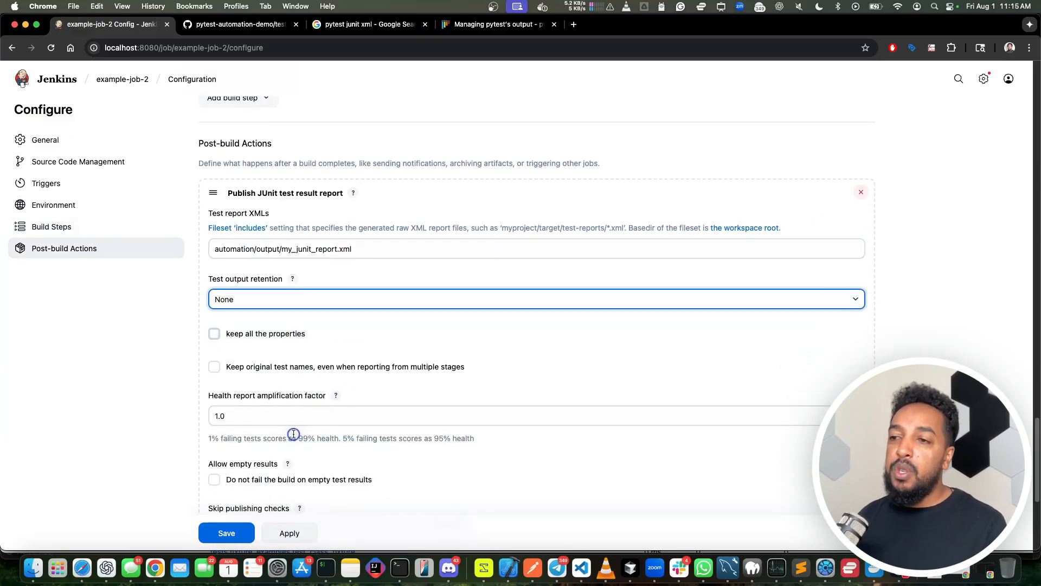
pyautogui.scroll(-2, 314, 396)
pyautogui.scroll(-2, 233, 542)
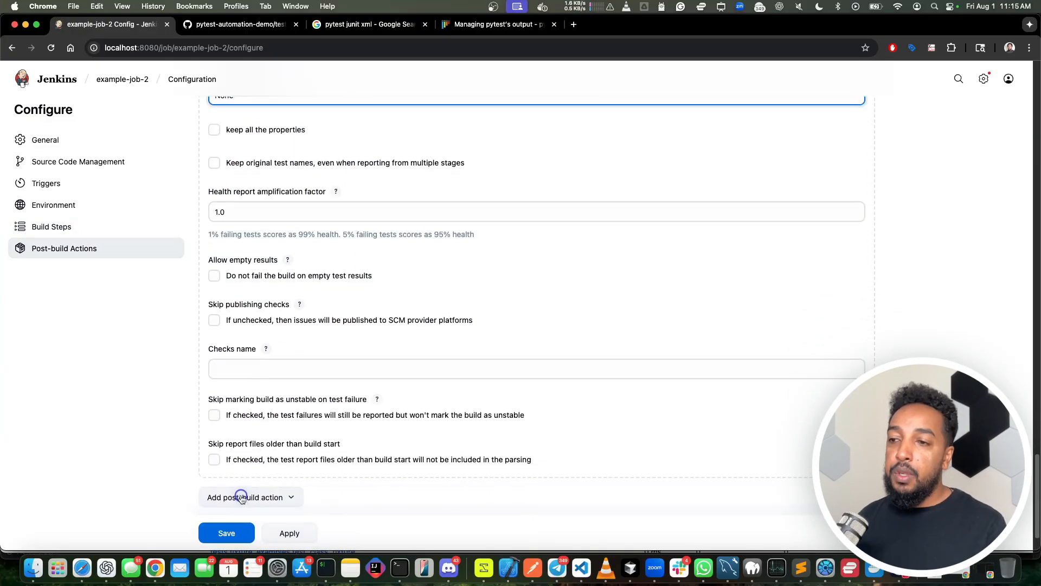
pyautogui.click(226, 536)
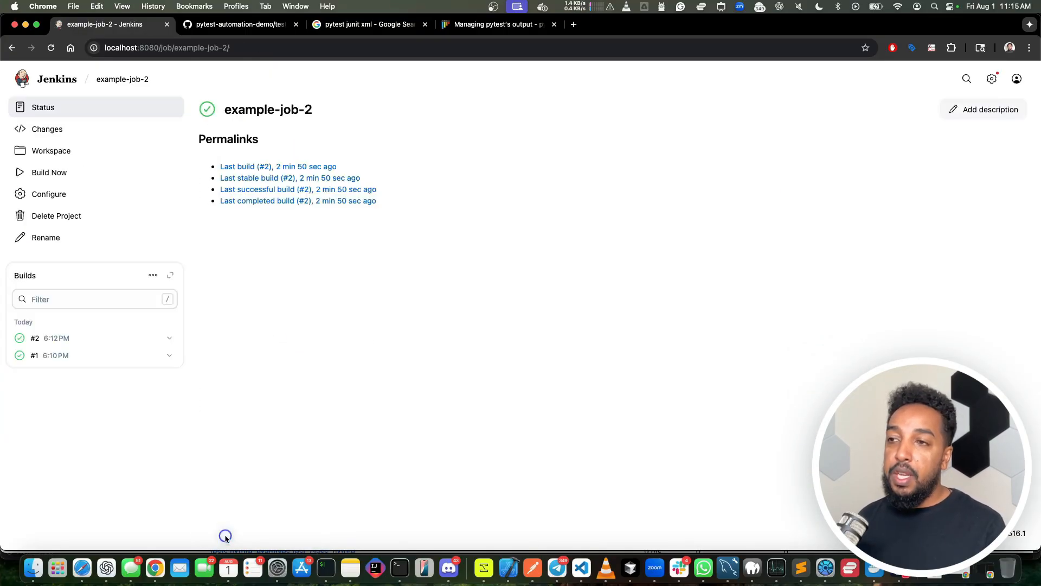
# Step: Build example-job-2 three times, reloading the job page after each of the first two builds to refresh the Test Result Trend
pyautogui.click(20, 175)
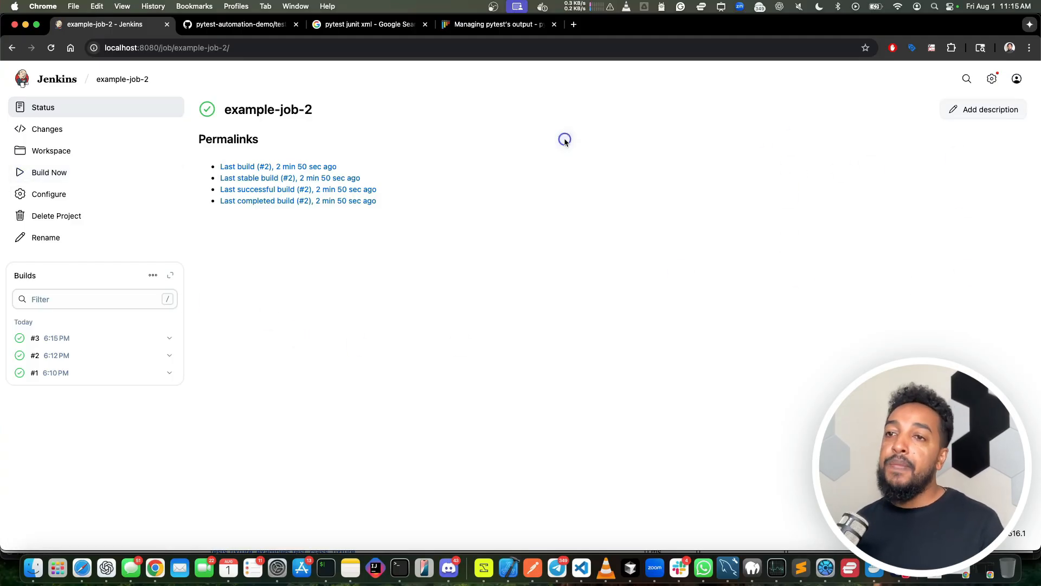
pyautogui.click(50, 48)
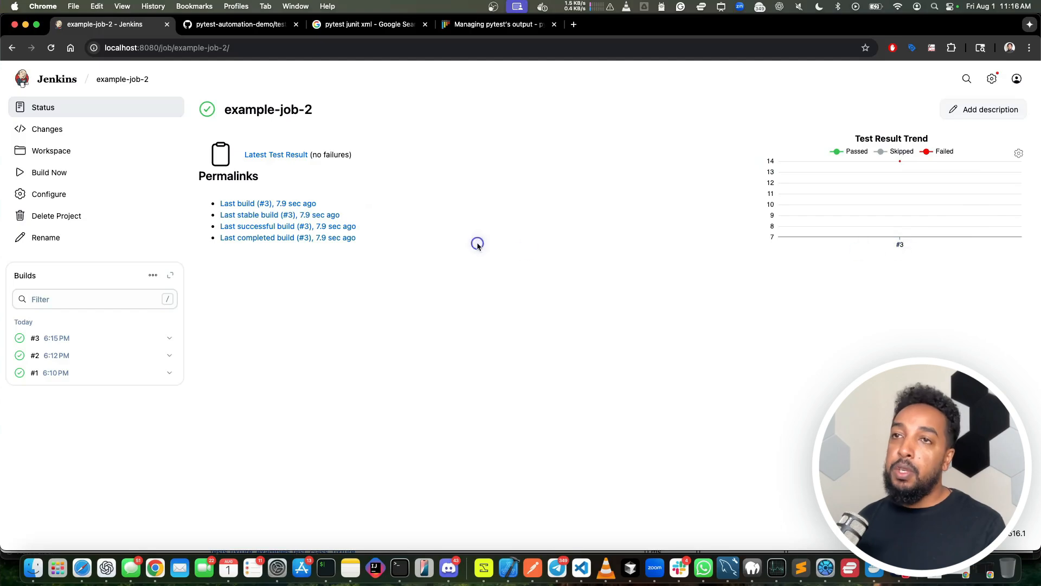
pyautogui.click(36, 173)
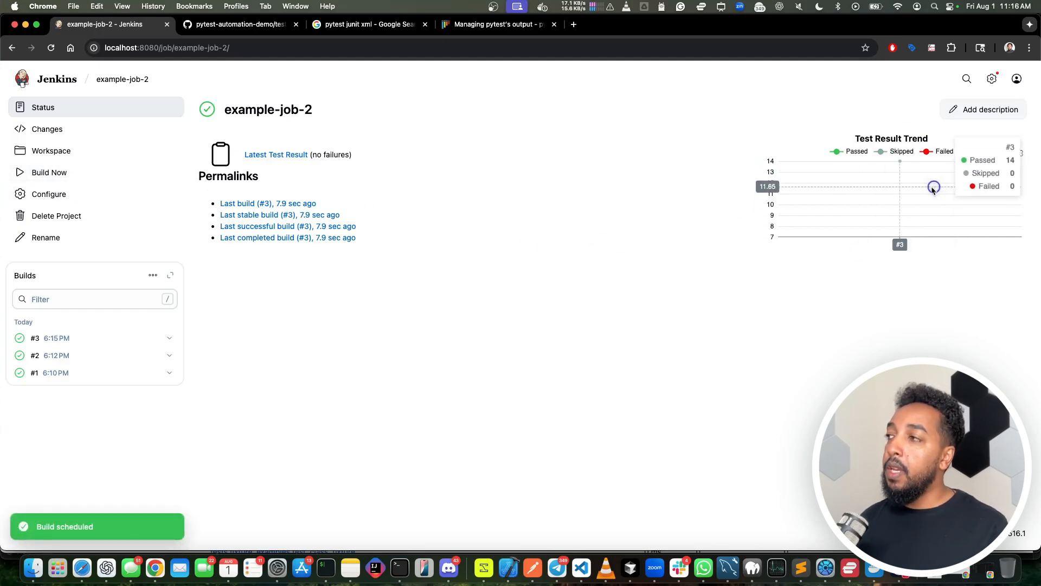
pyautogui.click(51, 49)
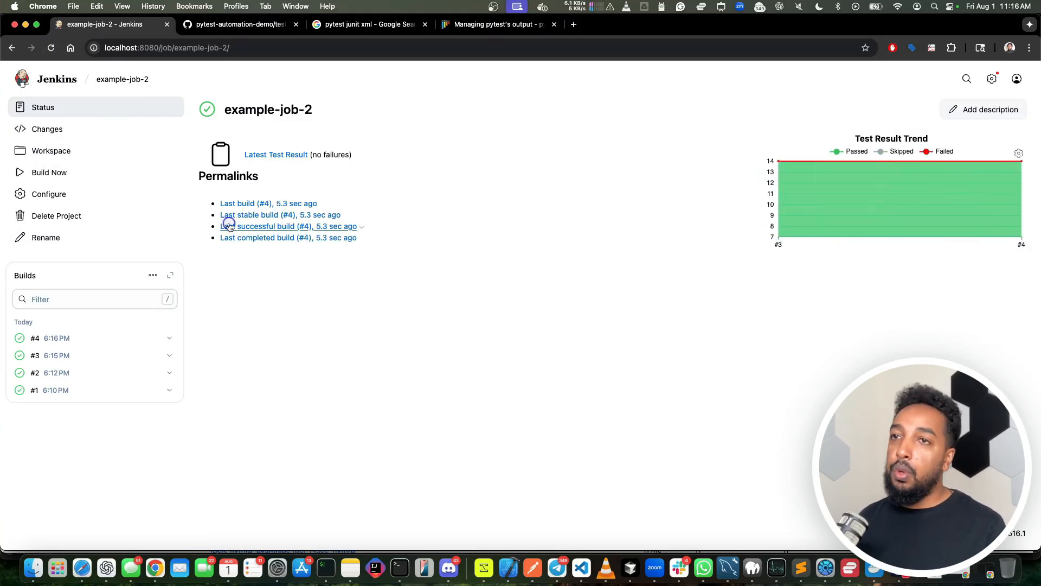
pyautogui.click(22, 174)
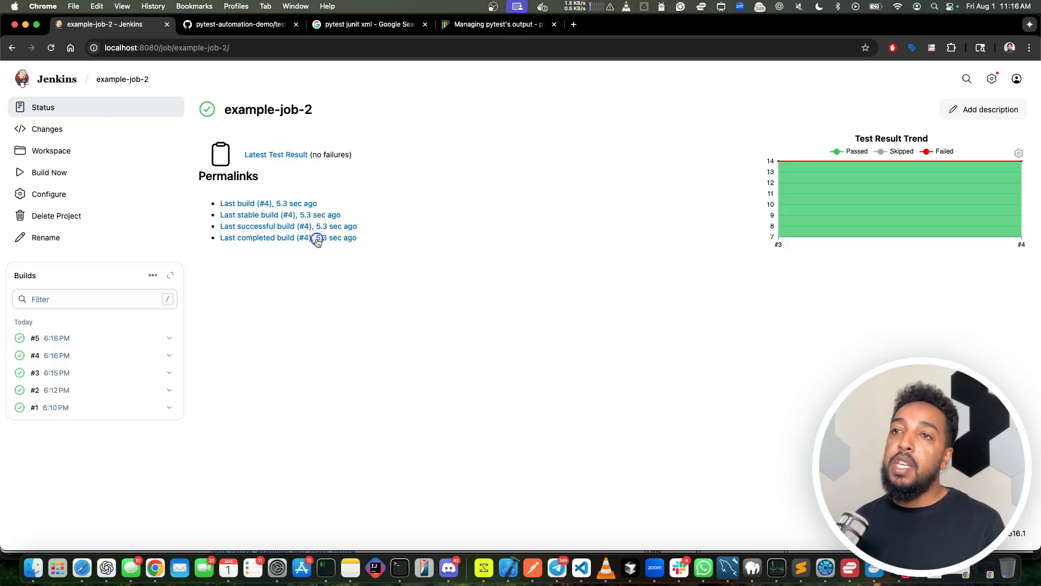
# Step: Remove /backend from the pytest command in the Execute shell step so it targets the whole tests folder, and save the configuration
pyautogui.click(66, 195)
pyautogui.scroll(-15, 277, 323)
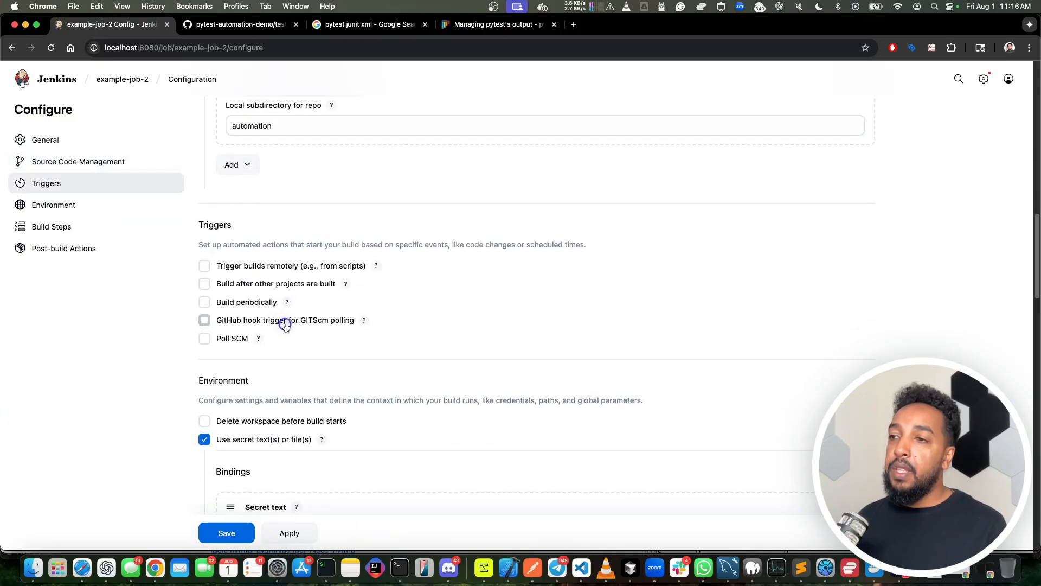
pyautogui.scroll(-12, 285, 324)
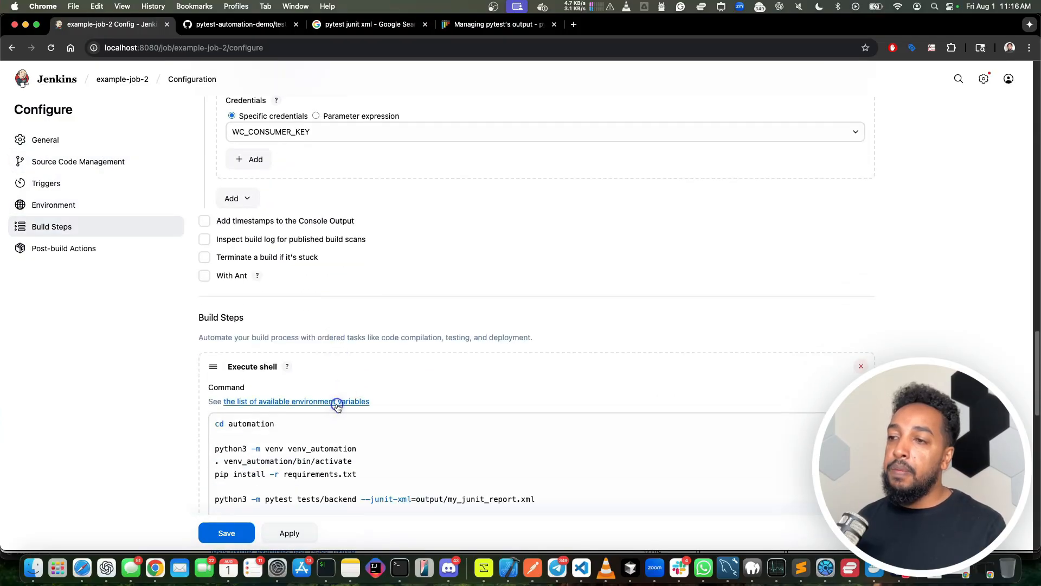
pyautogui.scroll(-3, 336, 406)
pyautogui.doubleClick(338, 372)
pyautogui.press('BackSpace')
pyautogui.press('BackSpace')
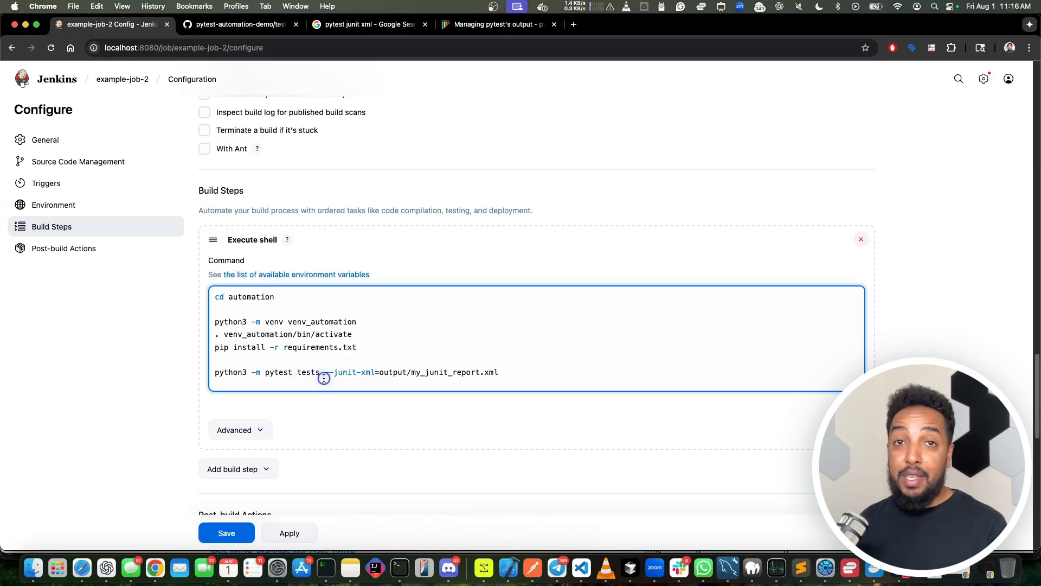
pyautogui.click(227, 532)
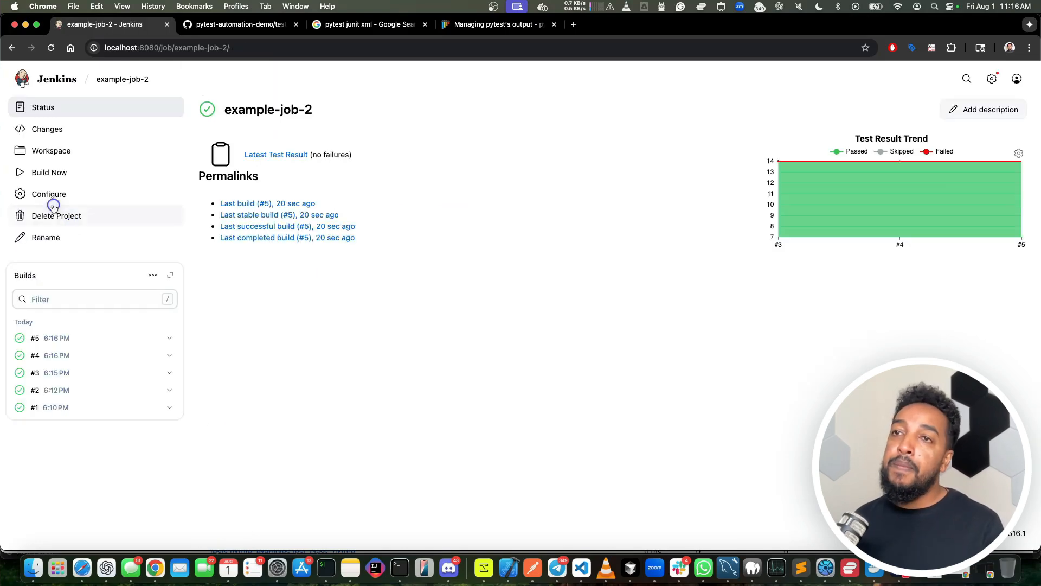
# Step: Build example-job-2 again and examine the short test summary in the console output of build #6
pyautogui.click(21, 174)
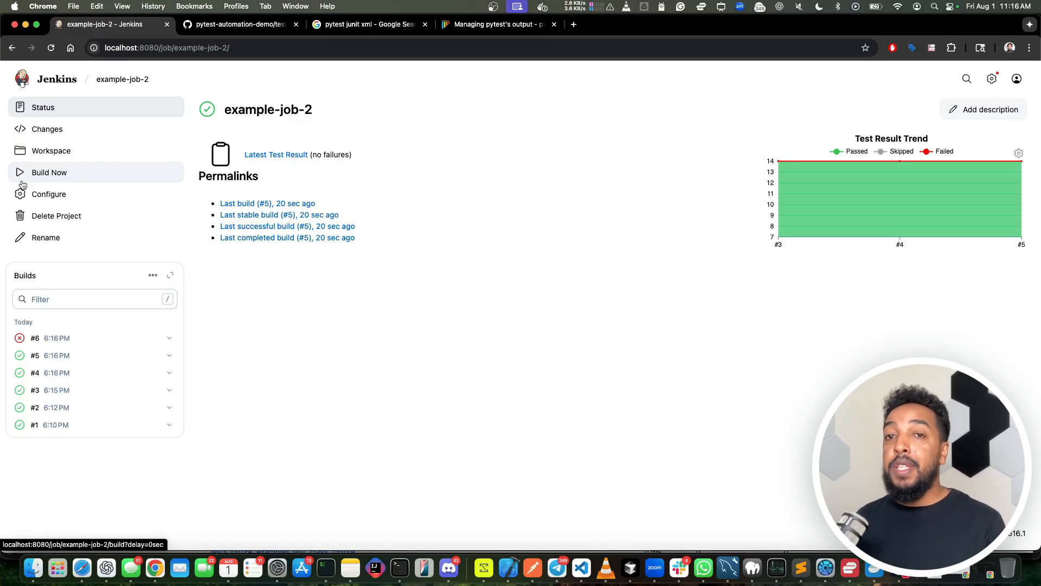
pyautogui.click(20, 338)
pyautogui.scroll(-20, 325, 352)
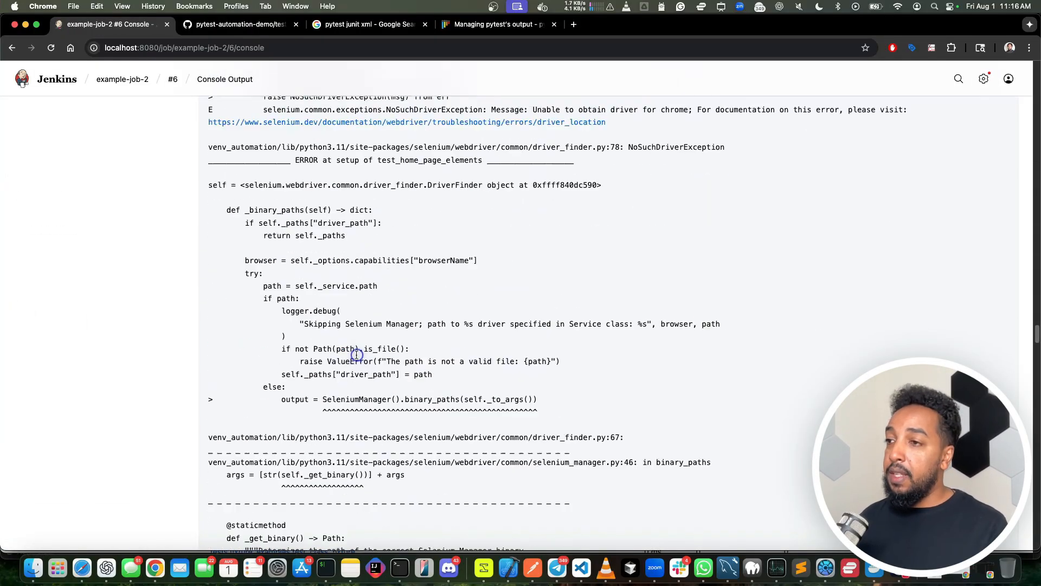
pyautogui.scroll(-15, 357, 355)
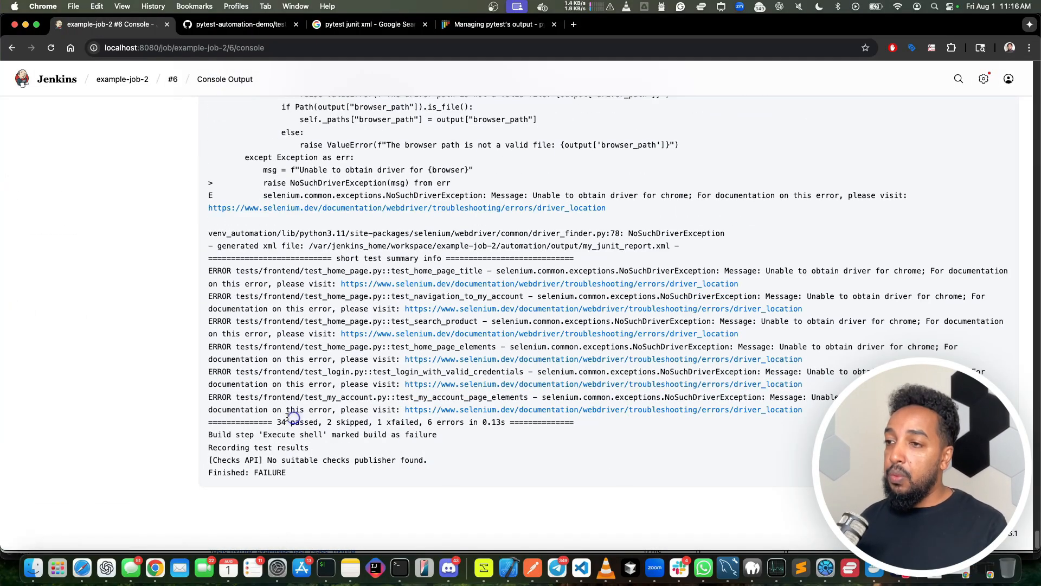
pyautogui.moveTo(274, 422); pyautogui.dragTo(448, 422)
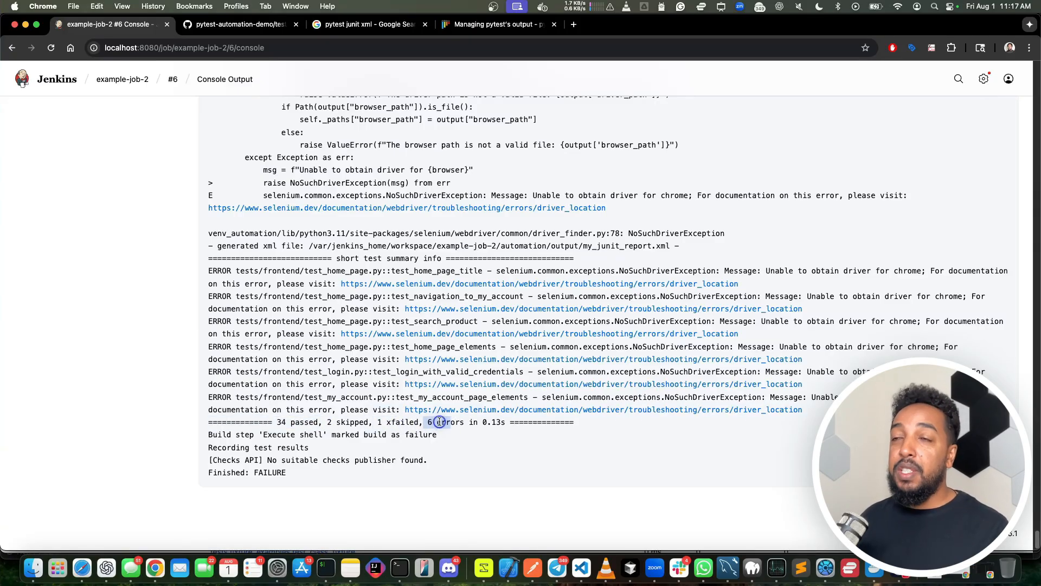
# Step: Return to the example-job-2 page and examine the Test Result Trend chart's values for individual builds
pyautogui.click(125, 81)
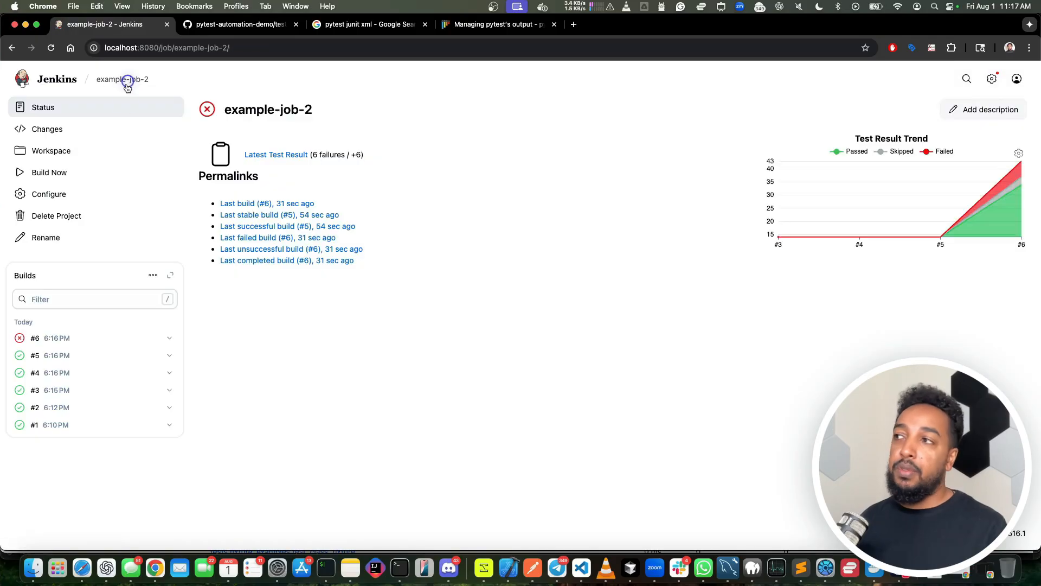
pyautogui.moveTo(780, 238)
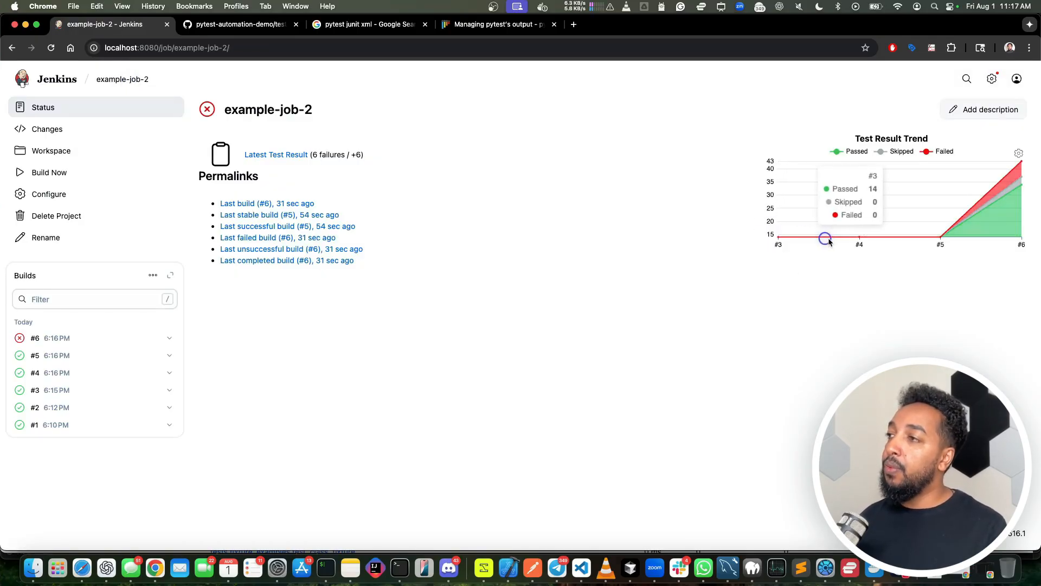
pyautogui.moveTo(1018, 166)
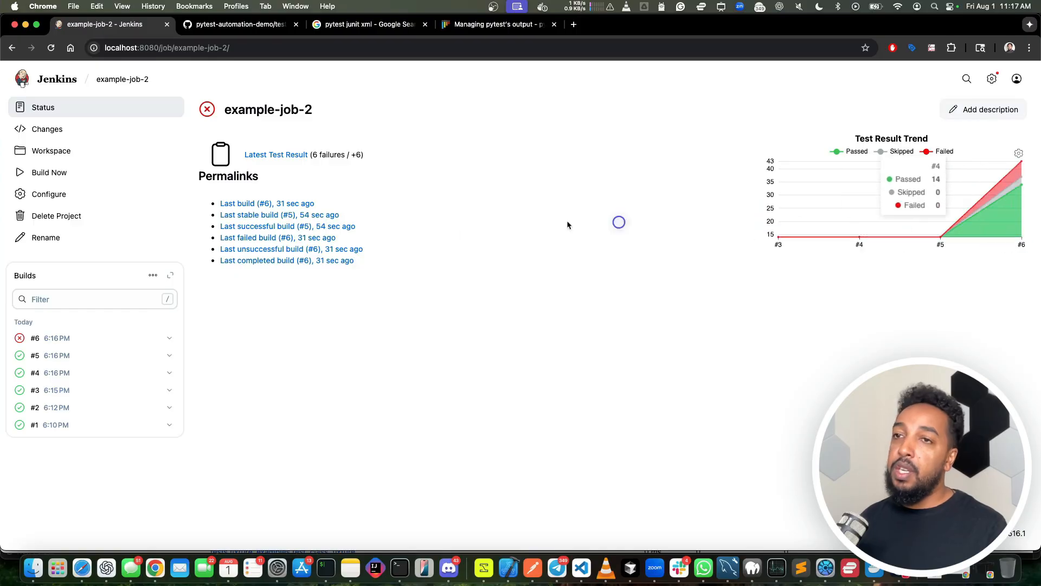
# Step: Build example-job-2 two more times and reload the job page to refresh the Test Result Trend
pyautogui.click(21, 175)
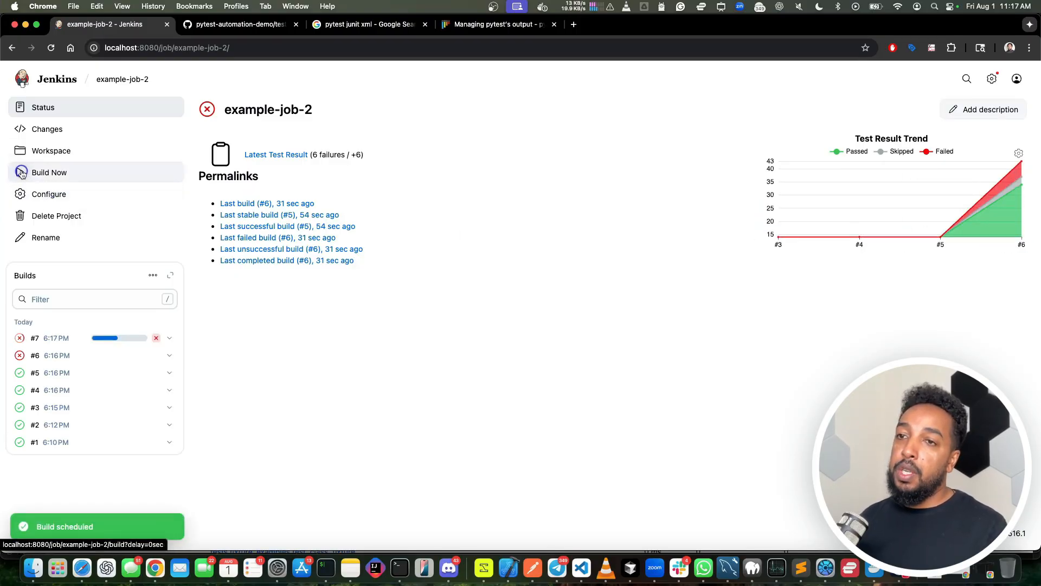
pyautogui.click(21, 172)
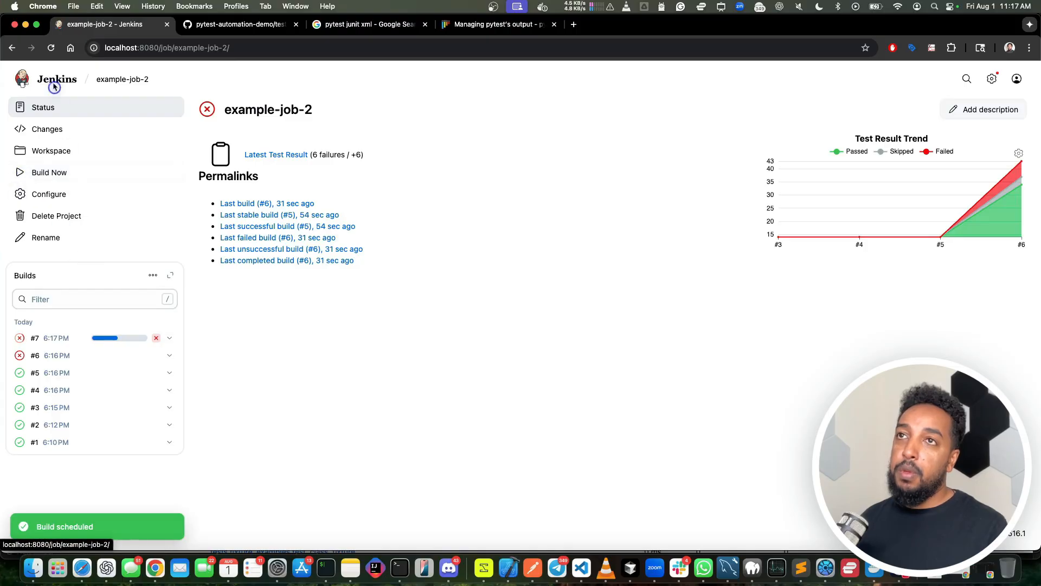
pyautogui.click(51, 48)
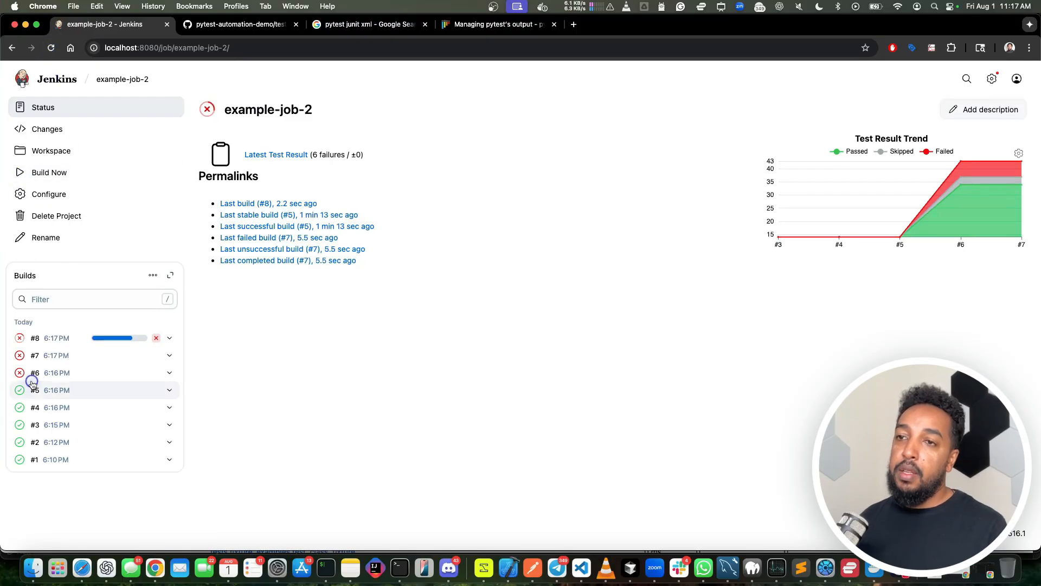
pyautogui.click(34, 378)
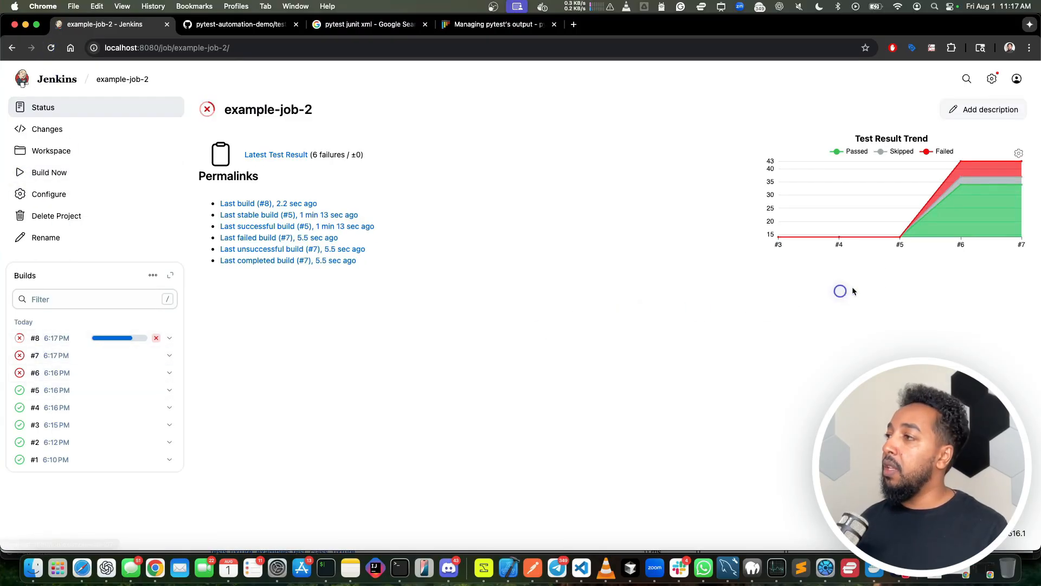
pyautogui.moveTo(916, 223)
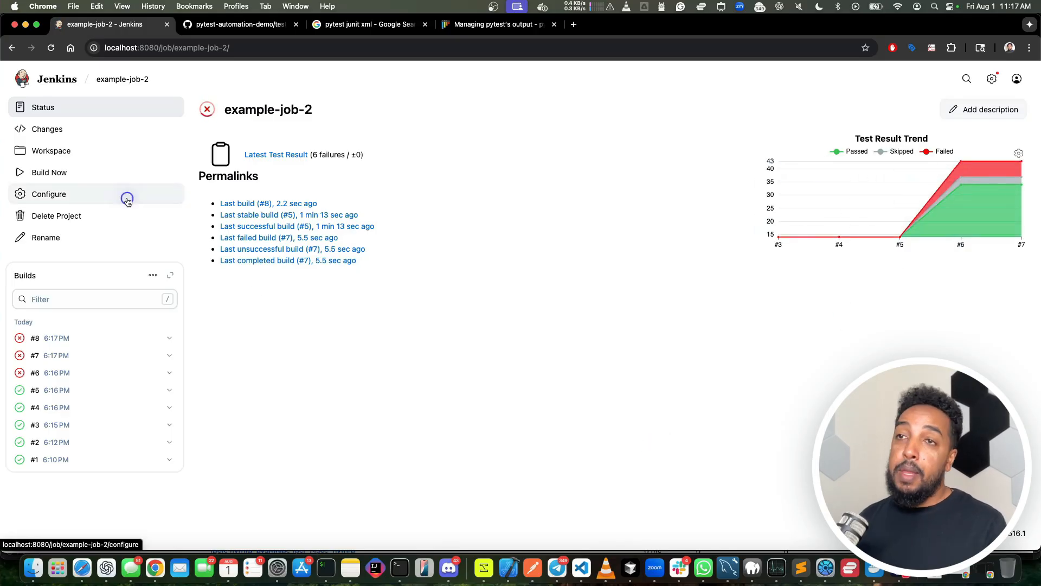
# Step: Open the job configuration and review the pytest command's --junit-xml option and output path in the Execute shell step
pyautogui.click(57, 195)
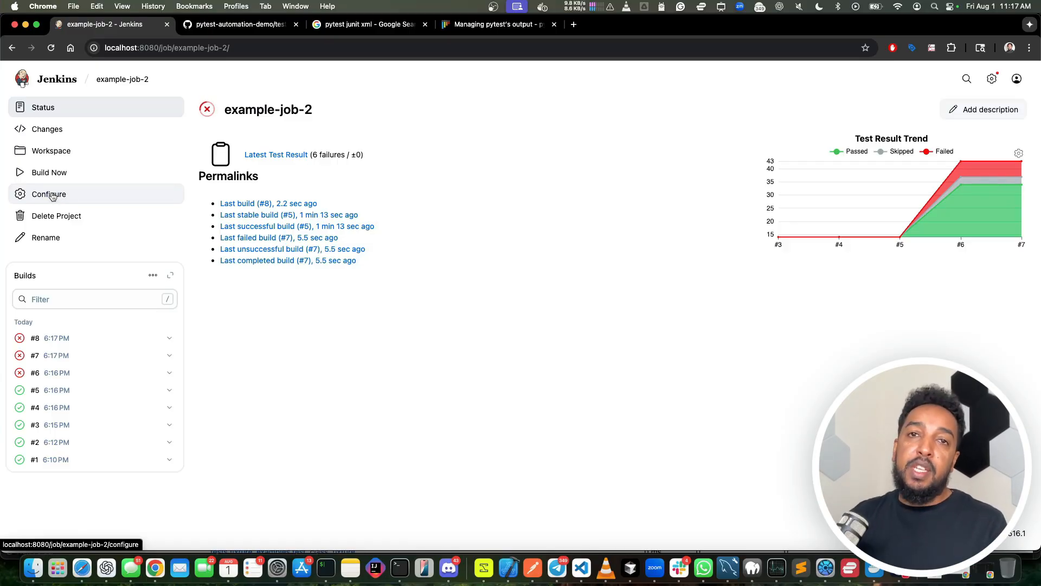
pyautogui.click(50, 195)
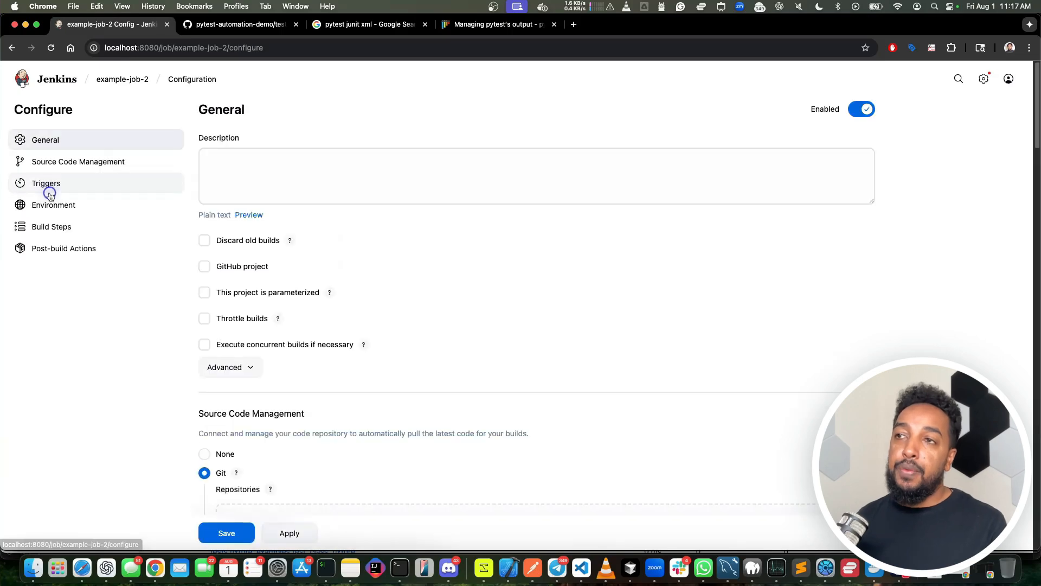
pyautogui.scroll(-15, 365, 350)
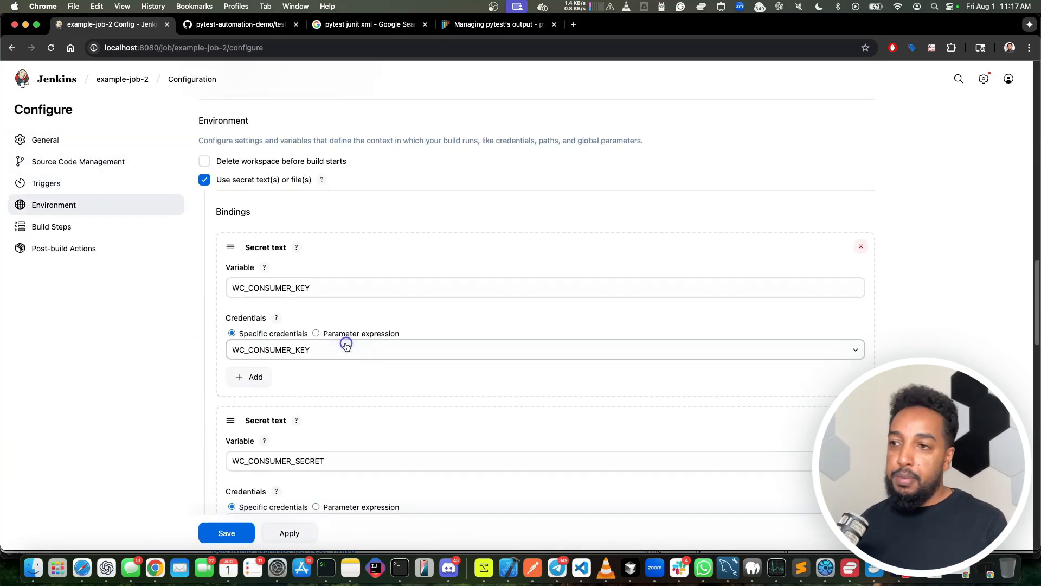
pyautogui.scroll(-15, 347, 338)
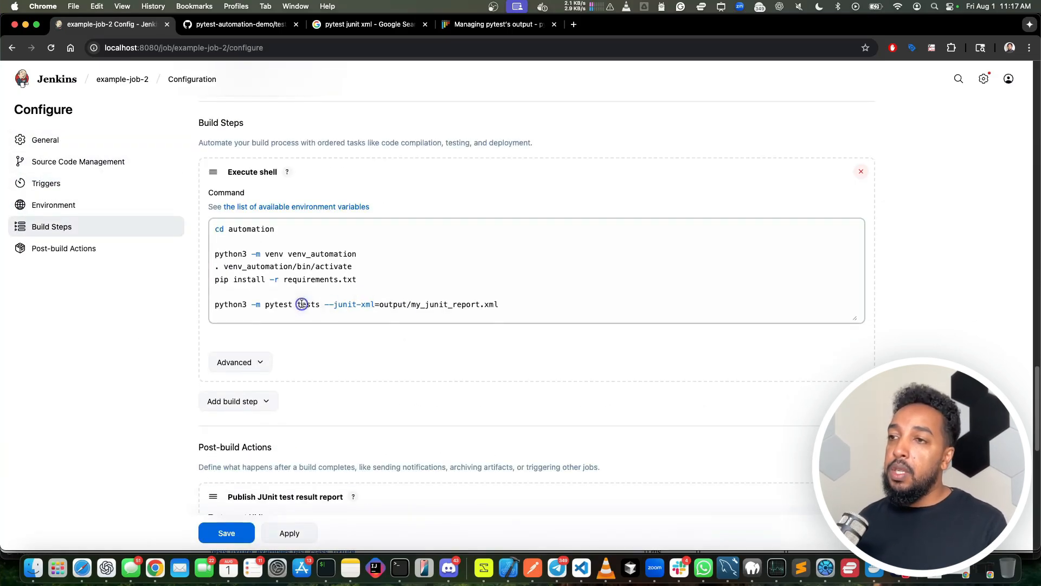
pyautogui.moveTo(217, 305); pyautogui.dragTo(367, 307)
pyautogui.click(330, 305)
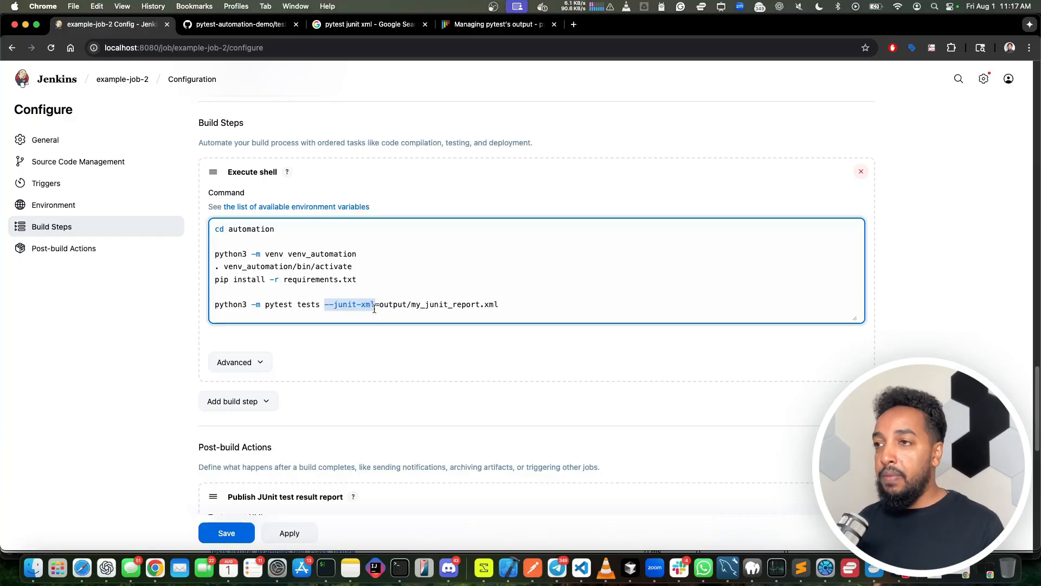
pyautogui.moveTo(379, 305); pyautogui.dragTo(490, 304)
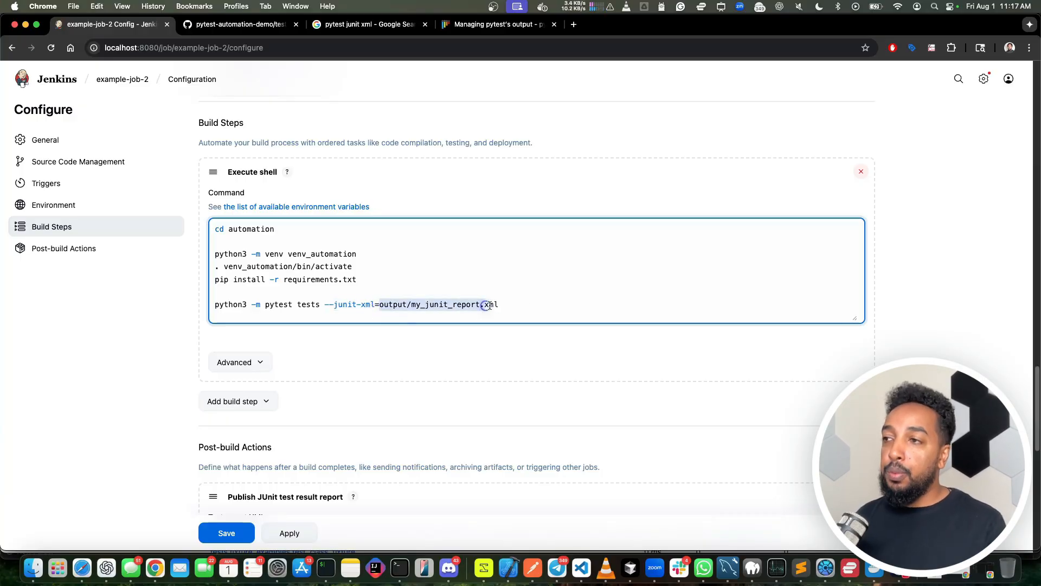
# Step: Review the Publish JUnit test result report action and its Test report XMLs path, and leave the configuration without saving
pyautogui.scroll(-5, 385, 374)
pyautogui.scroll(-4, 384, 376)
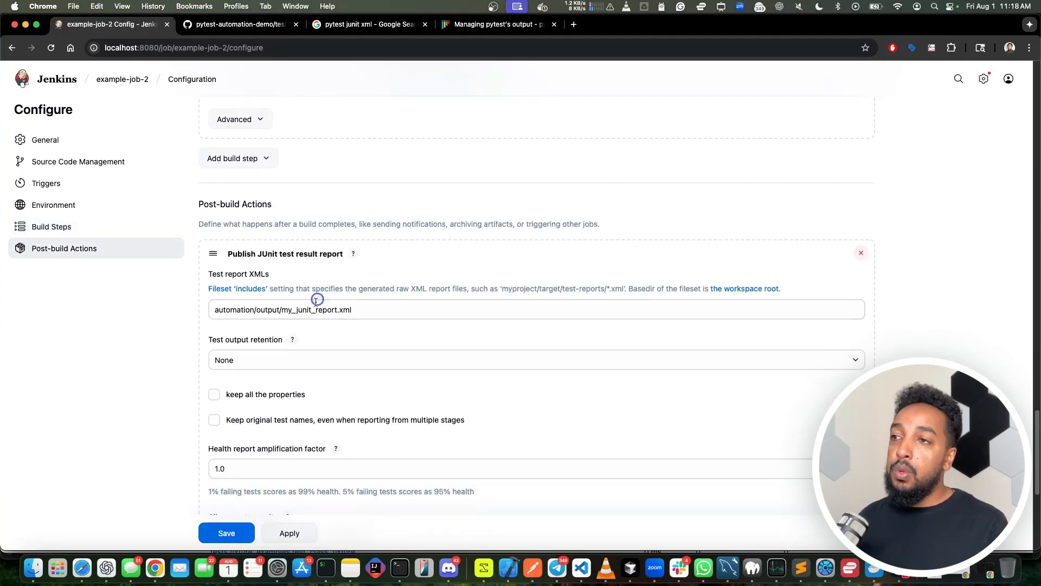
pyautogui.scroll(-6, 270, 419)
pyautogui.click(292, 441)
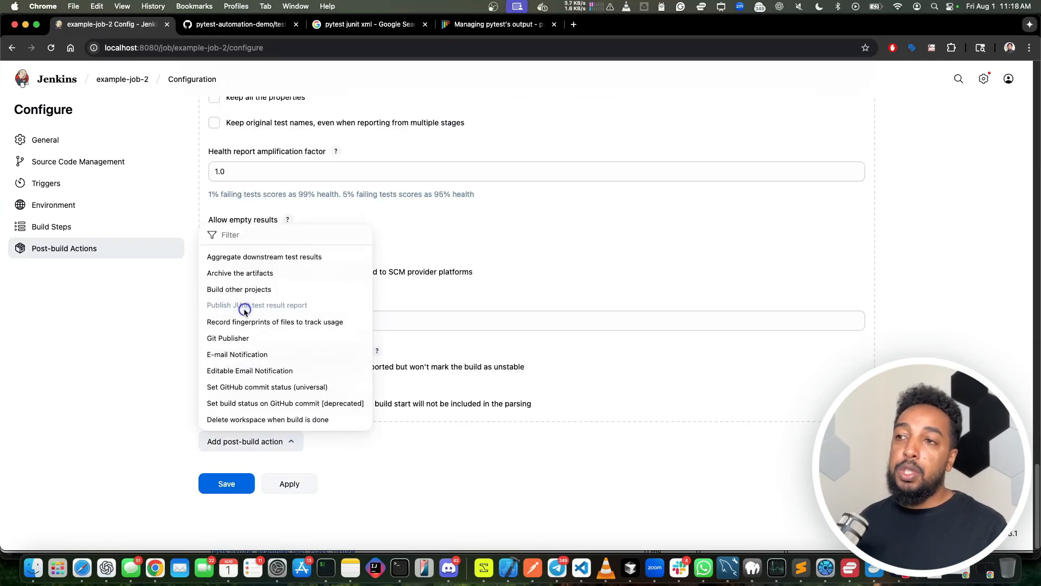
pyautogui.click(600, 206)
pyautogui.scroll(5, 600, 206)
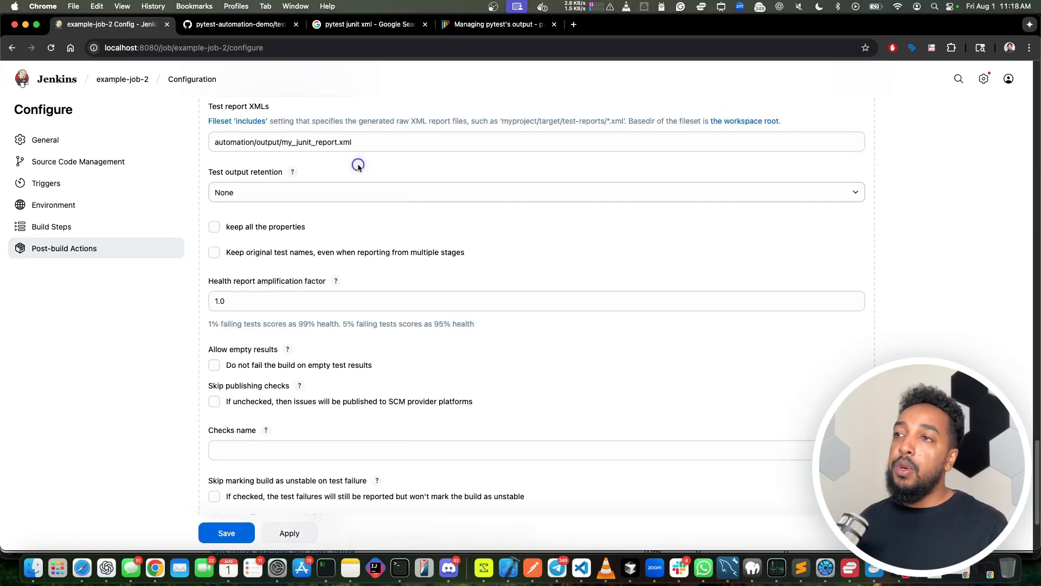
pyautogui.click(300, 239)
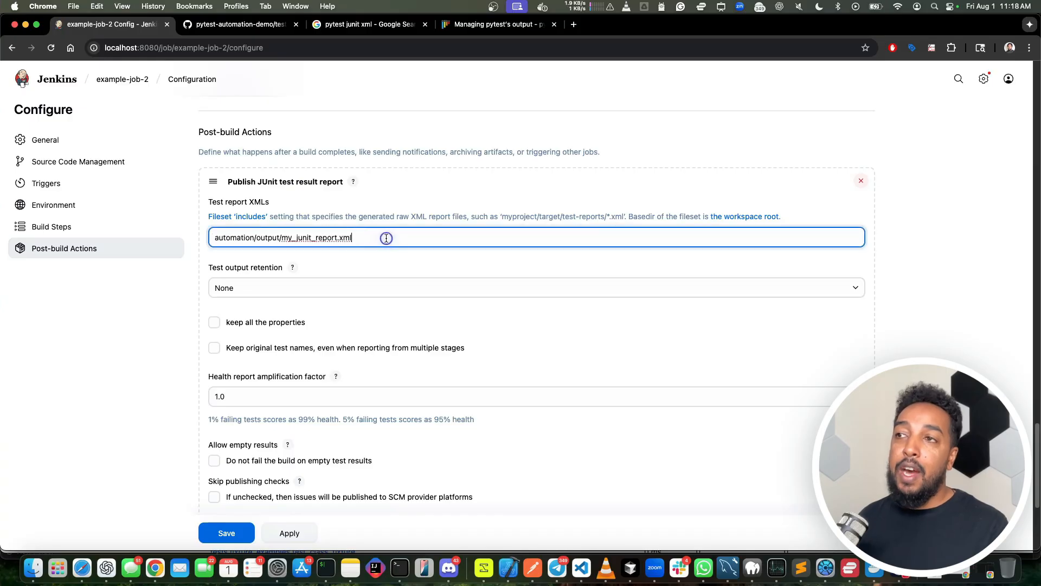
pyautogui.scroll(6, 396, 236)
pyautogui.scroll(-5, 418, 309)
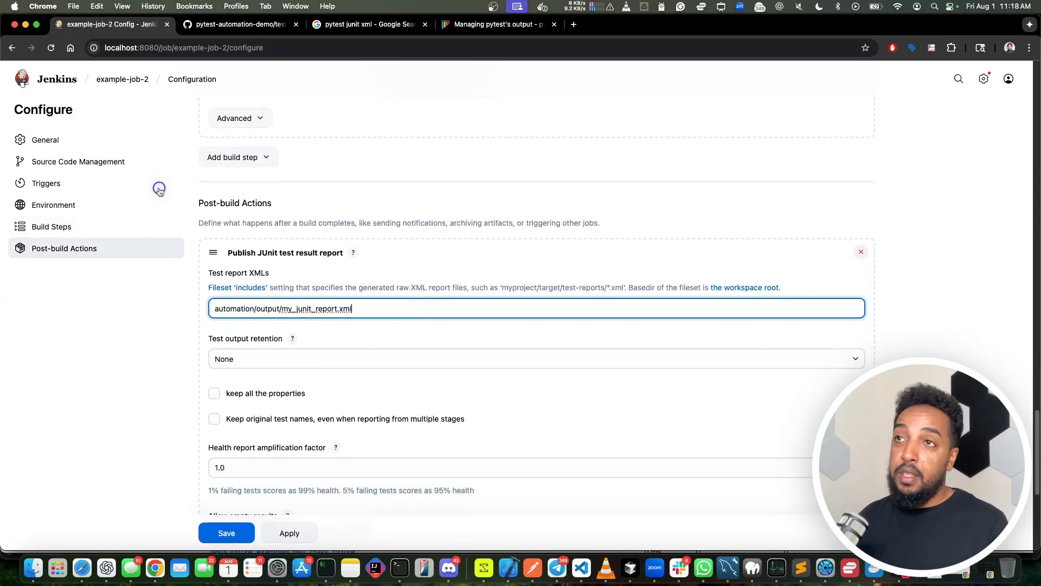
pyautogui.click(119, 83)
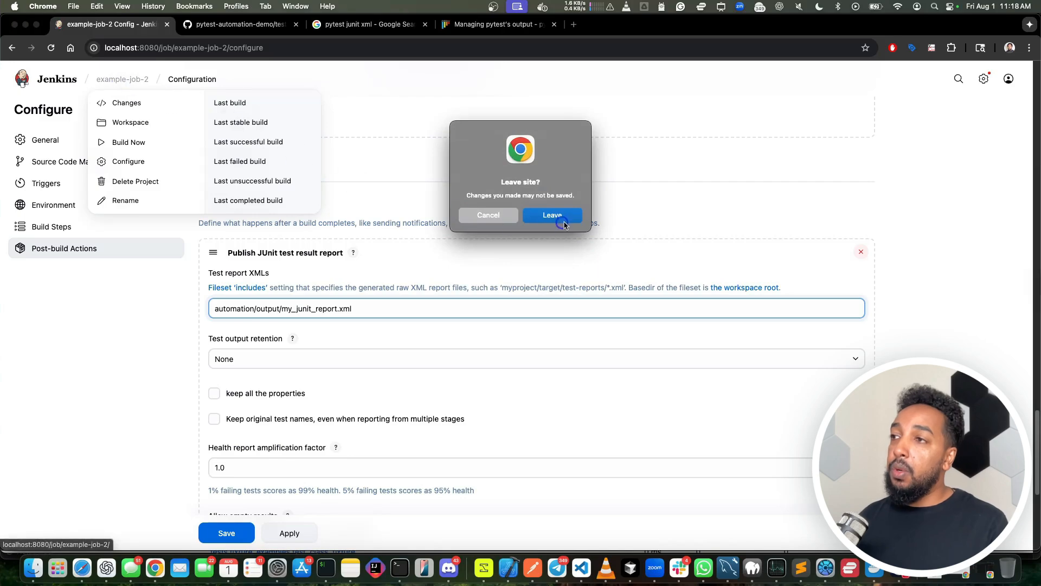
pyautogui.click(548, 210)
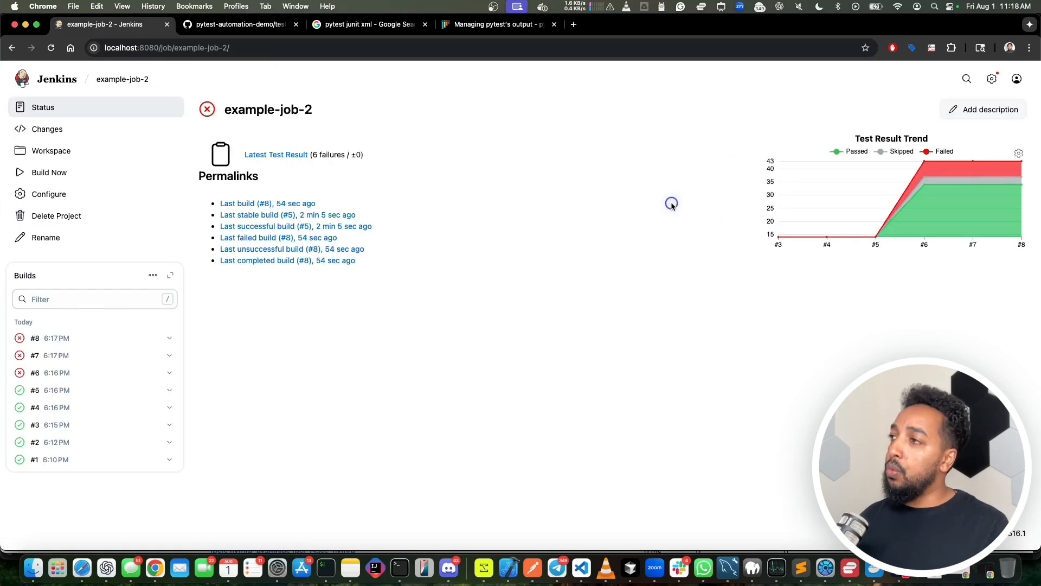
# Step: Open build #8's Test Result report, inspect the failure details of test_home_page_elements, and return to the failed tests list
pyautogui.click(51, 339)
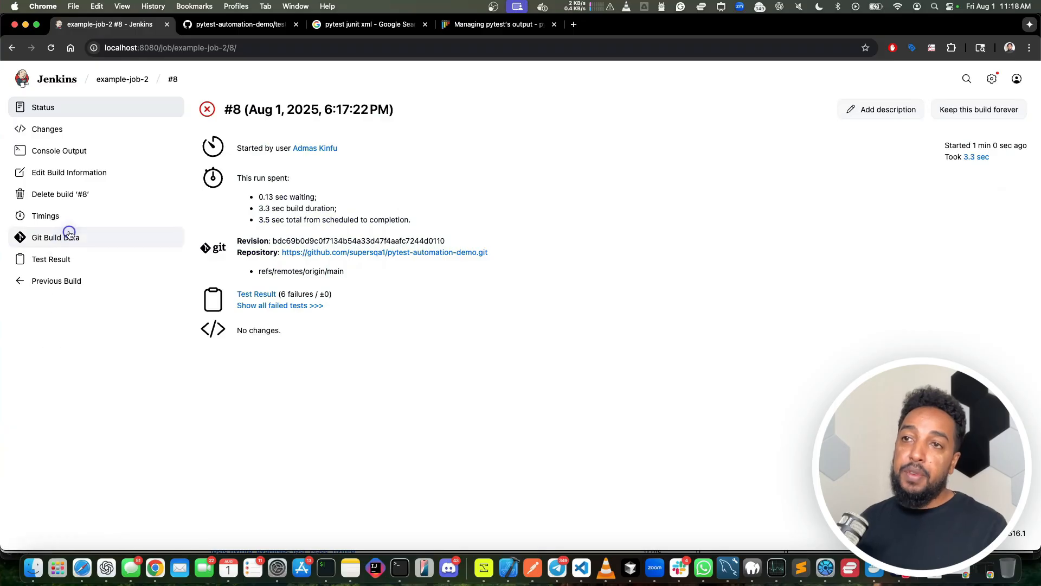
pyautogui.click(57, 260)
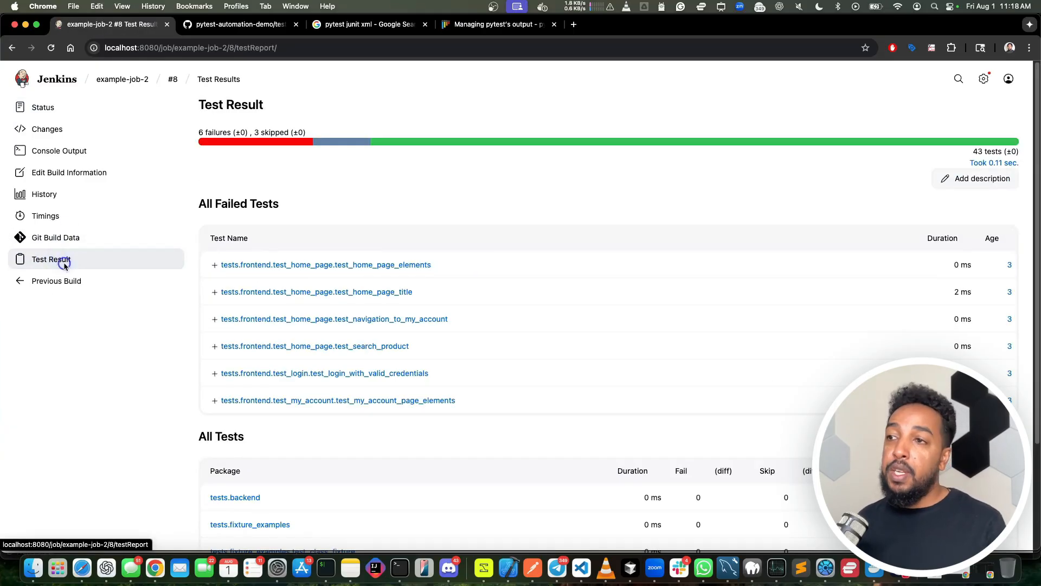
pyautogui.scroll(-5, 350, 374)
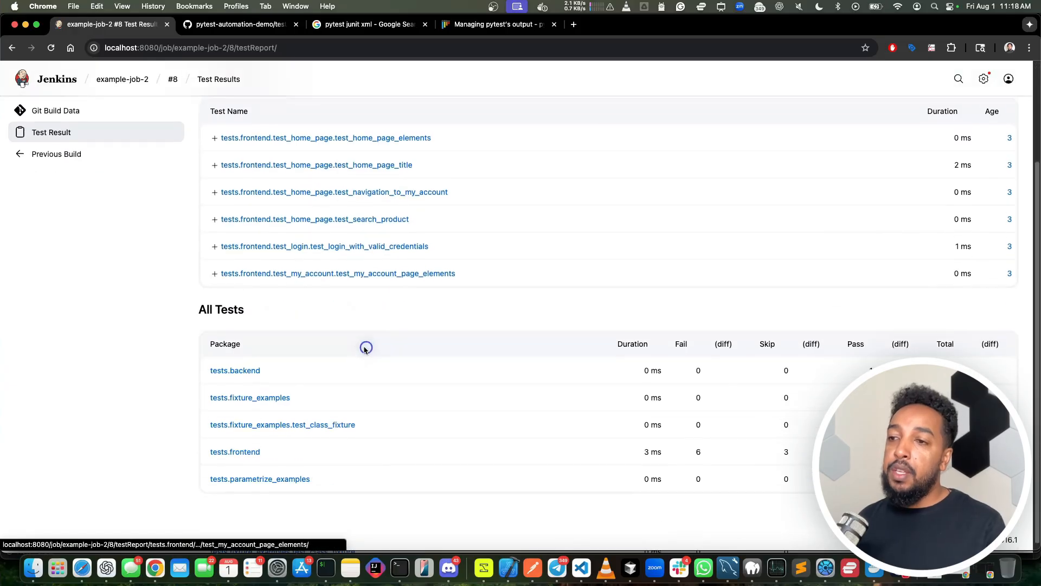
pyautogui.scroll(1, 440, 279)
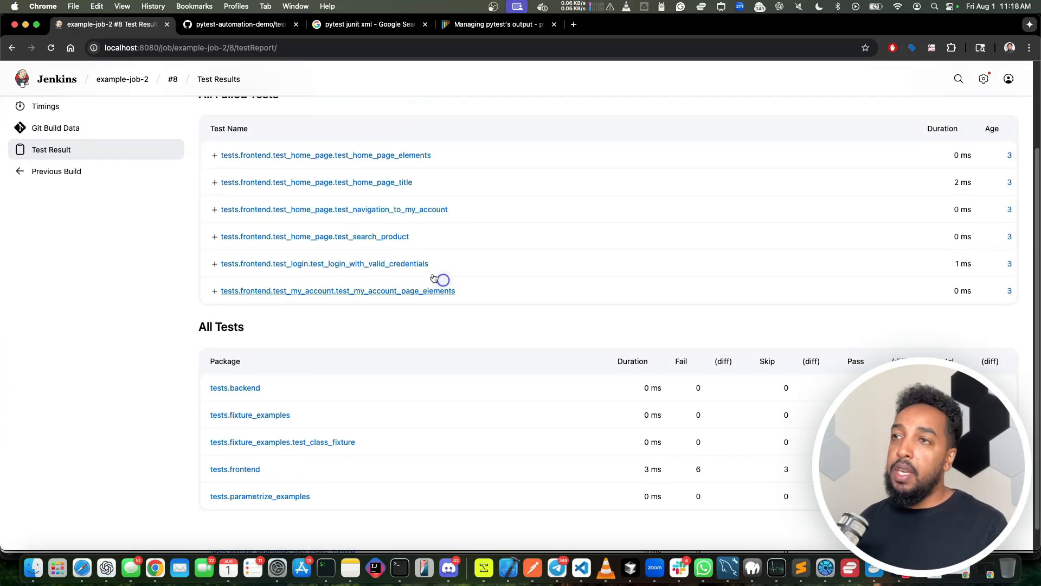
pyautogui.click(313, 156)
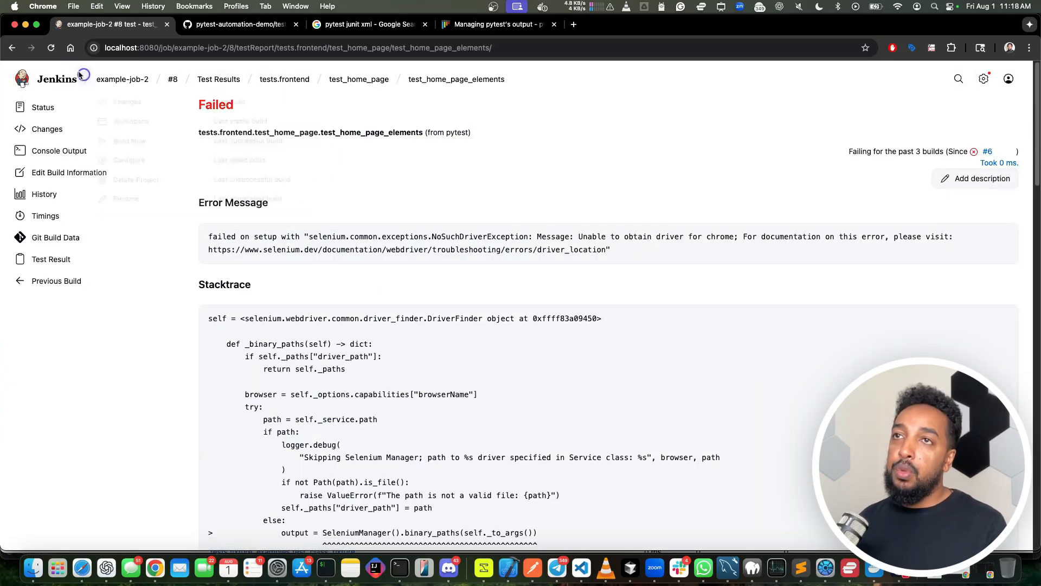
pyautogui.click(11, 47)
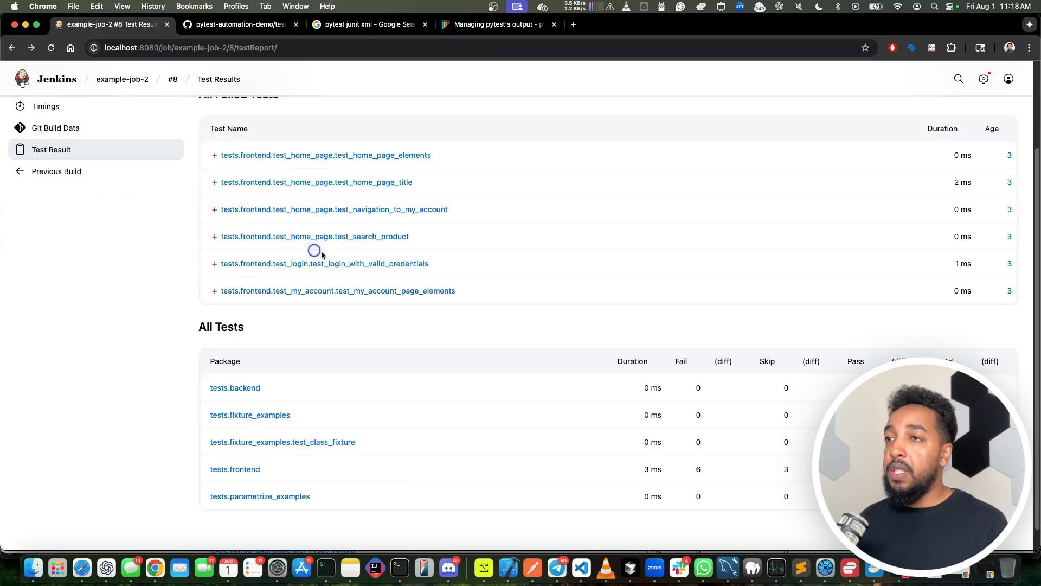
pyautogui.click(356, 217)
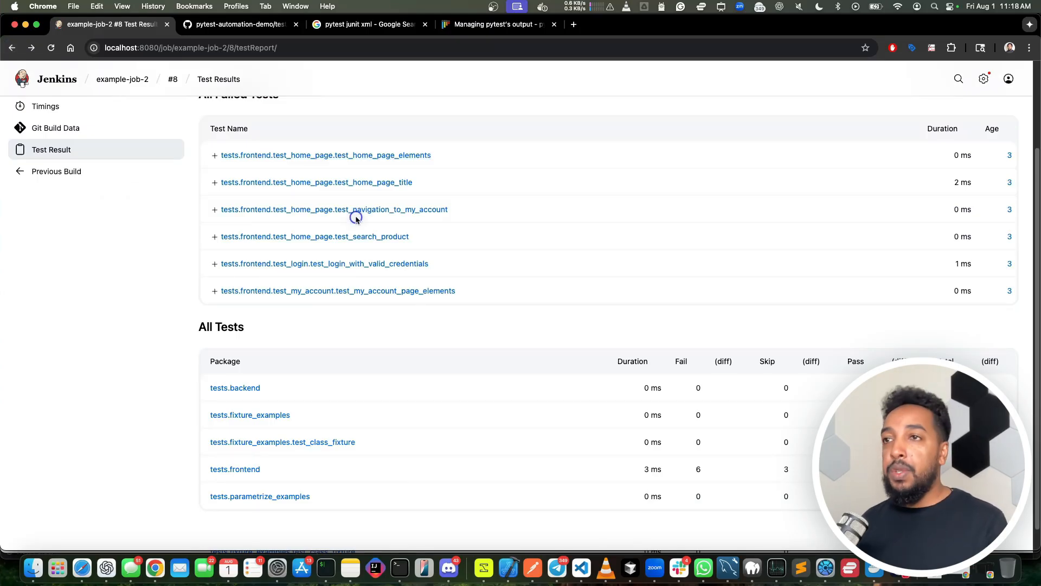
# Step: Go back to the example-job-2 status page and open its Latest Test Result
pyautogui.scroll(5, 174, 125)
pyautogui.click(135, 82)
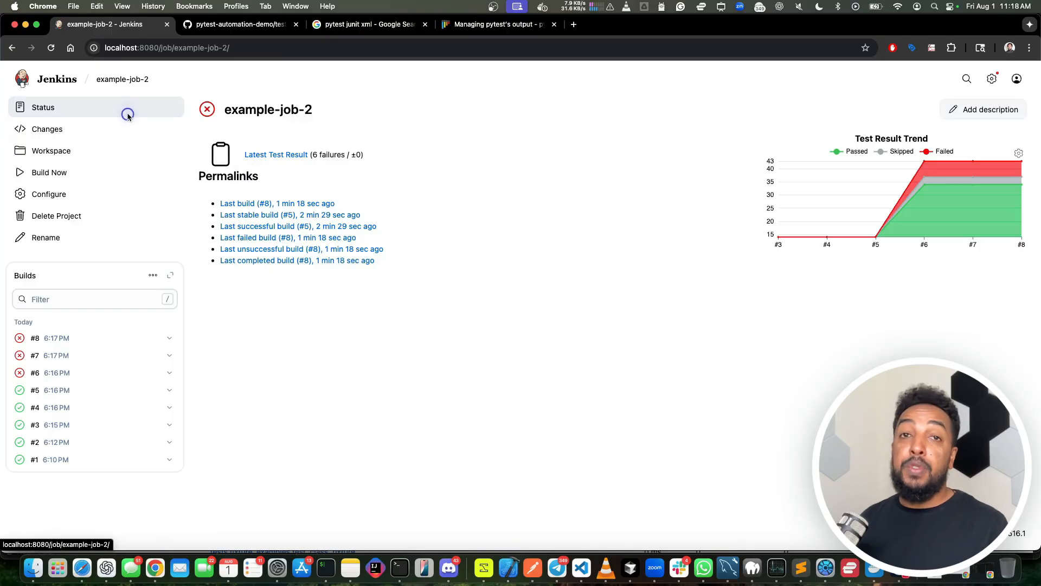
pyautogui.click(276, 157)
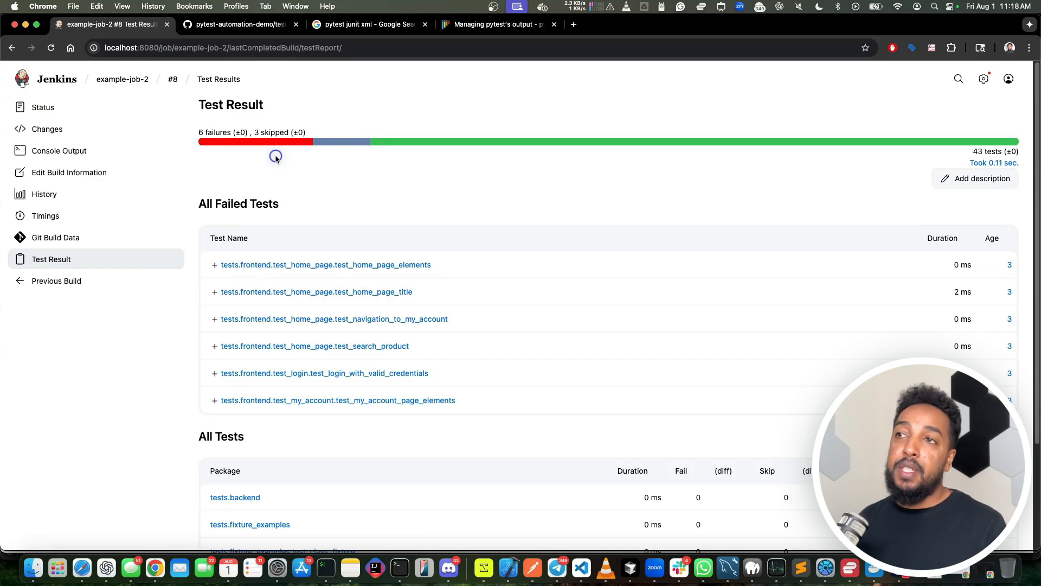